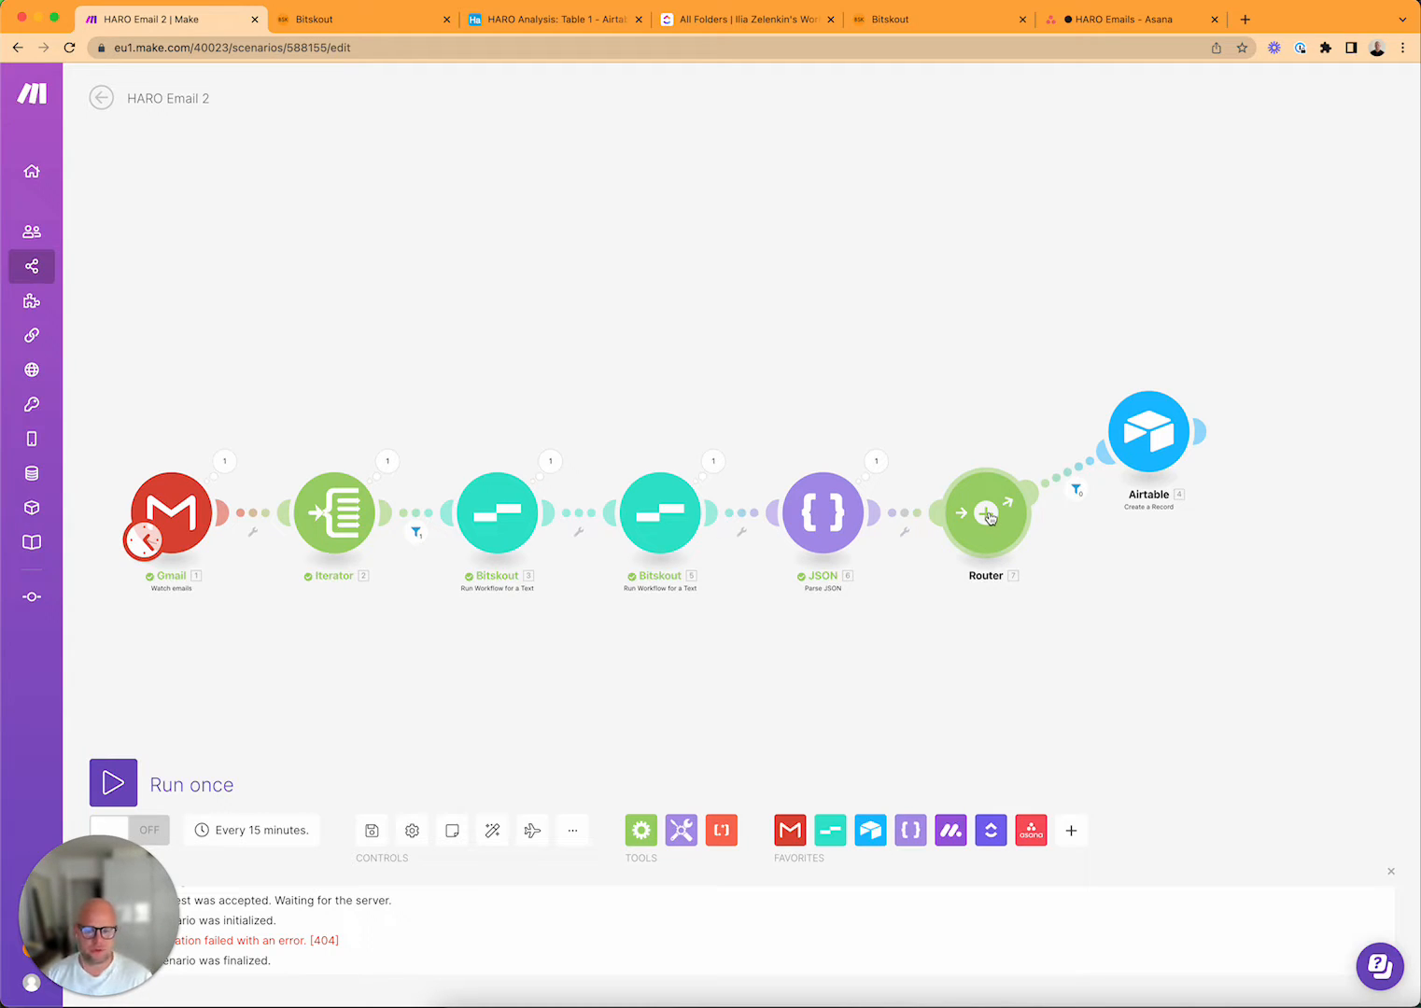
Add a second route to the router with an Asana Create a Task or a Subtask module
click(989, 518)
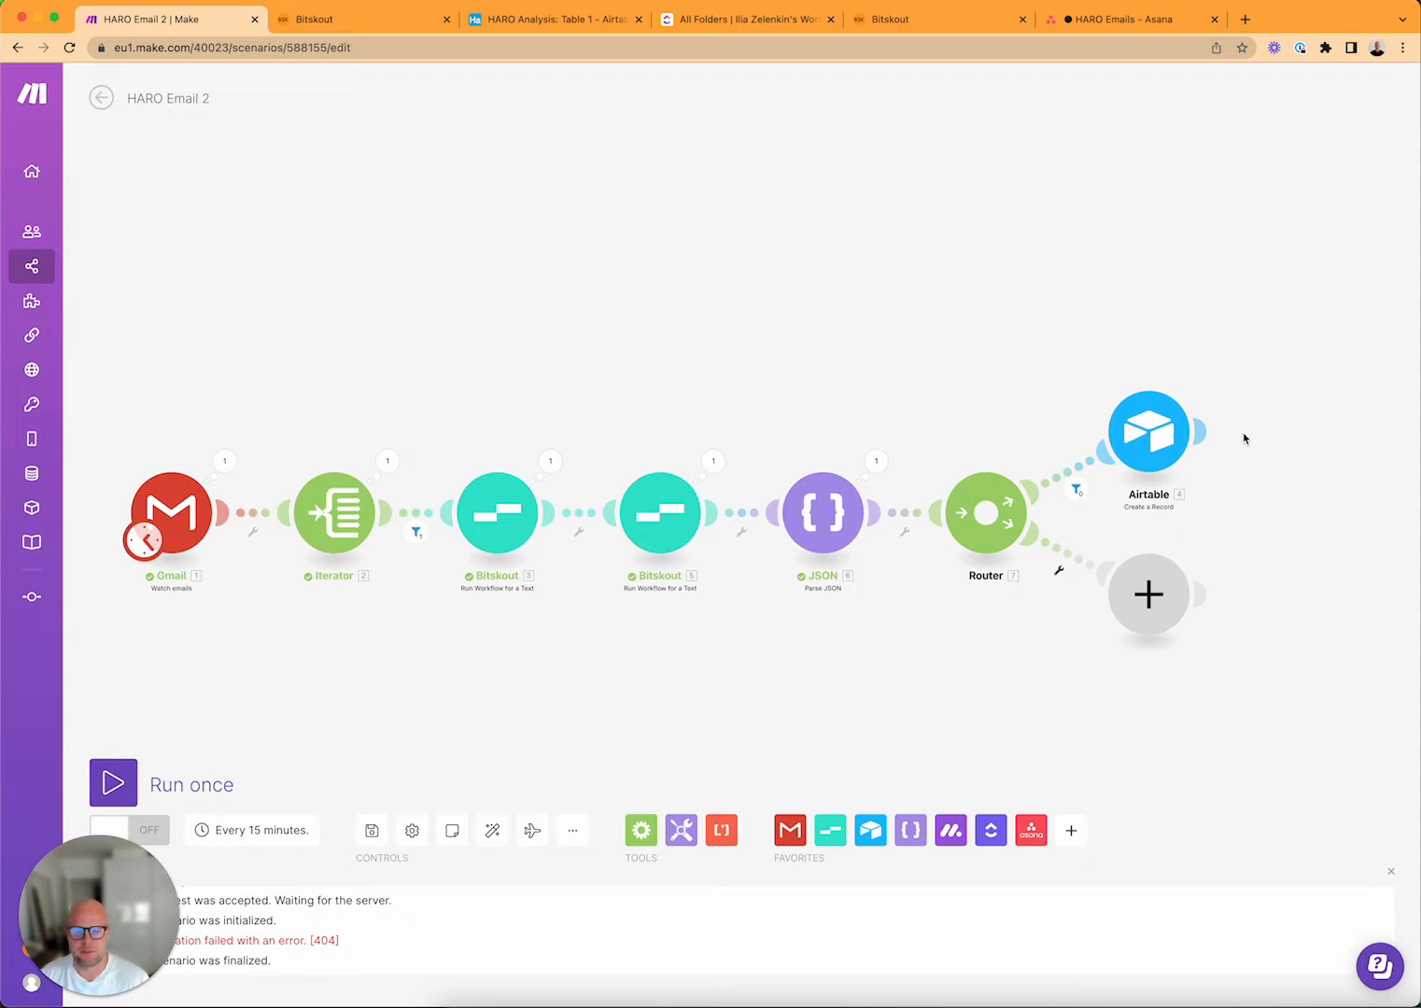
click(1149, 597)
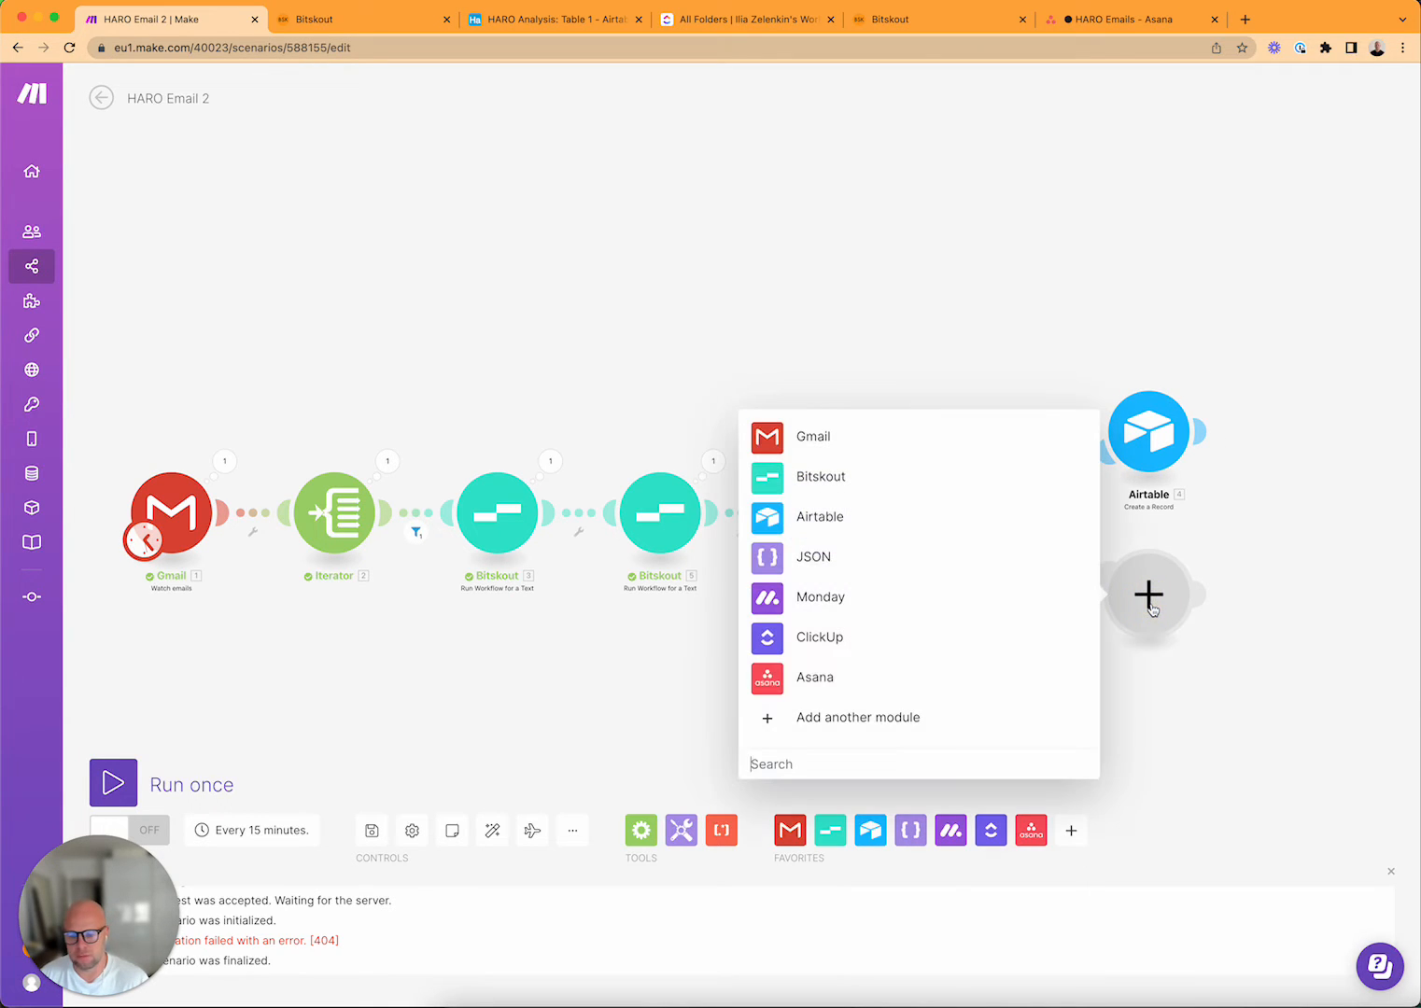
click(786, 685)
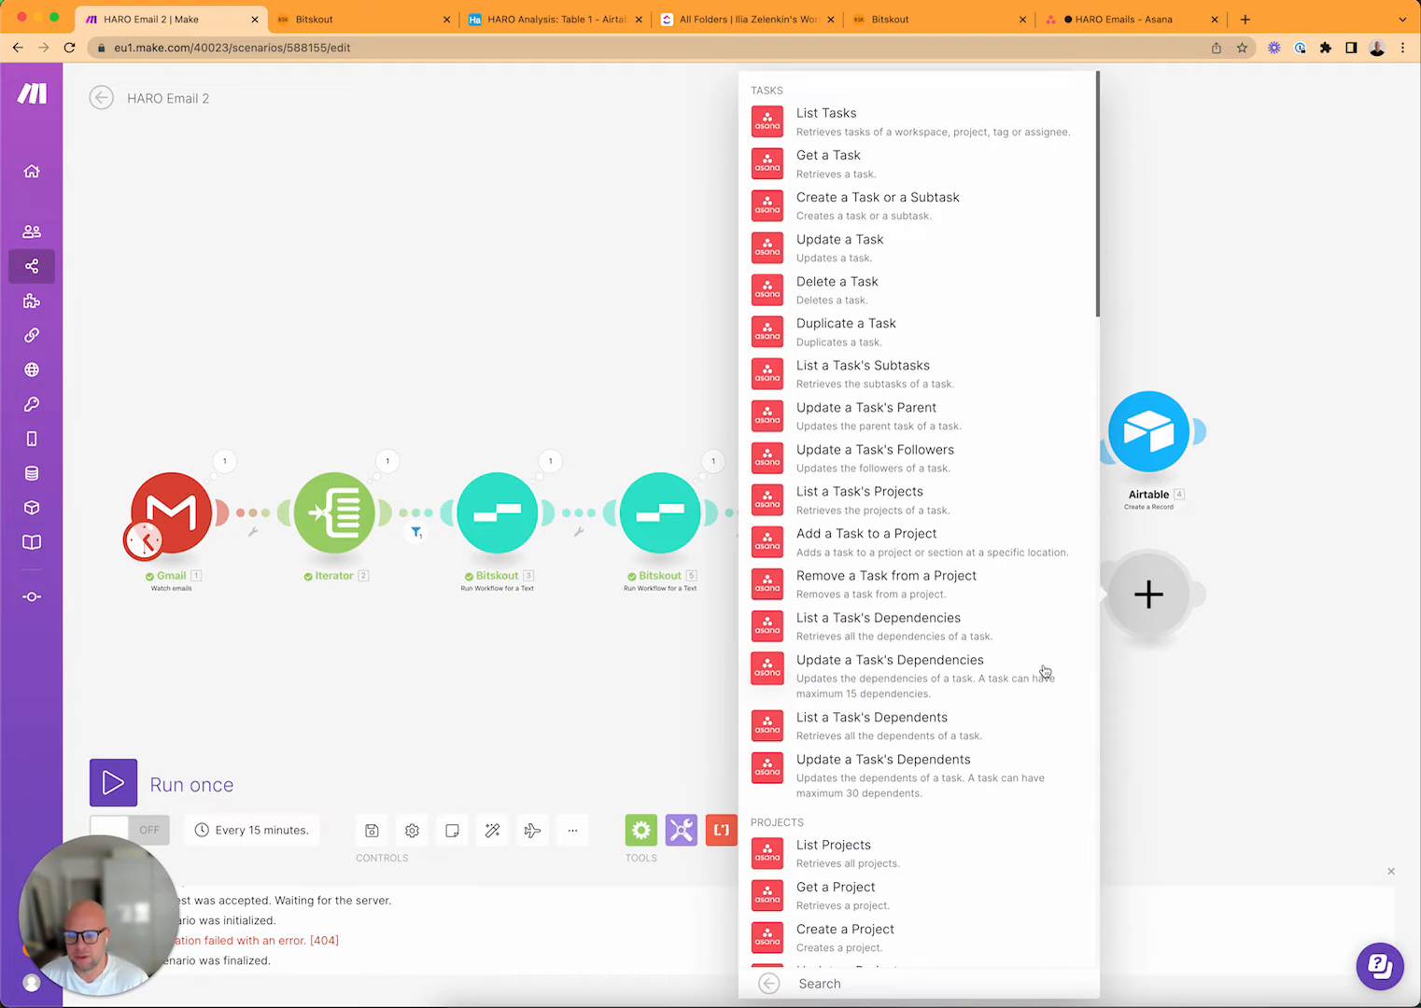
click(818, 217)
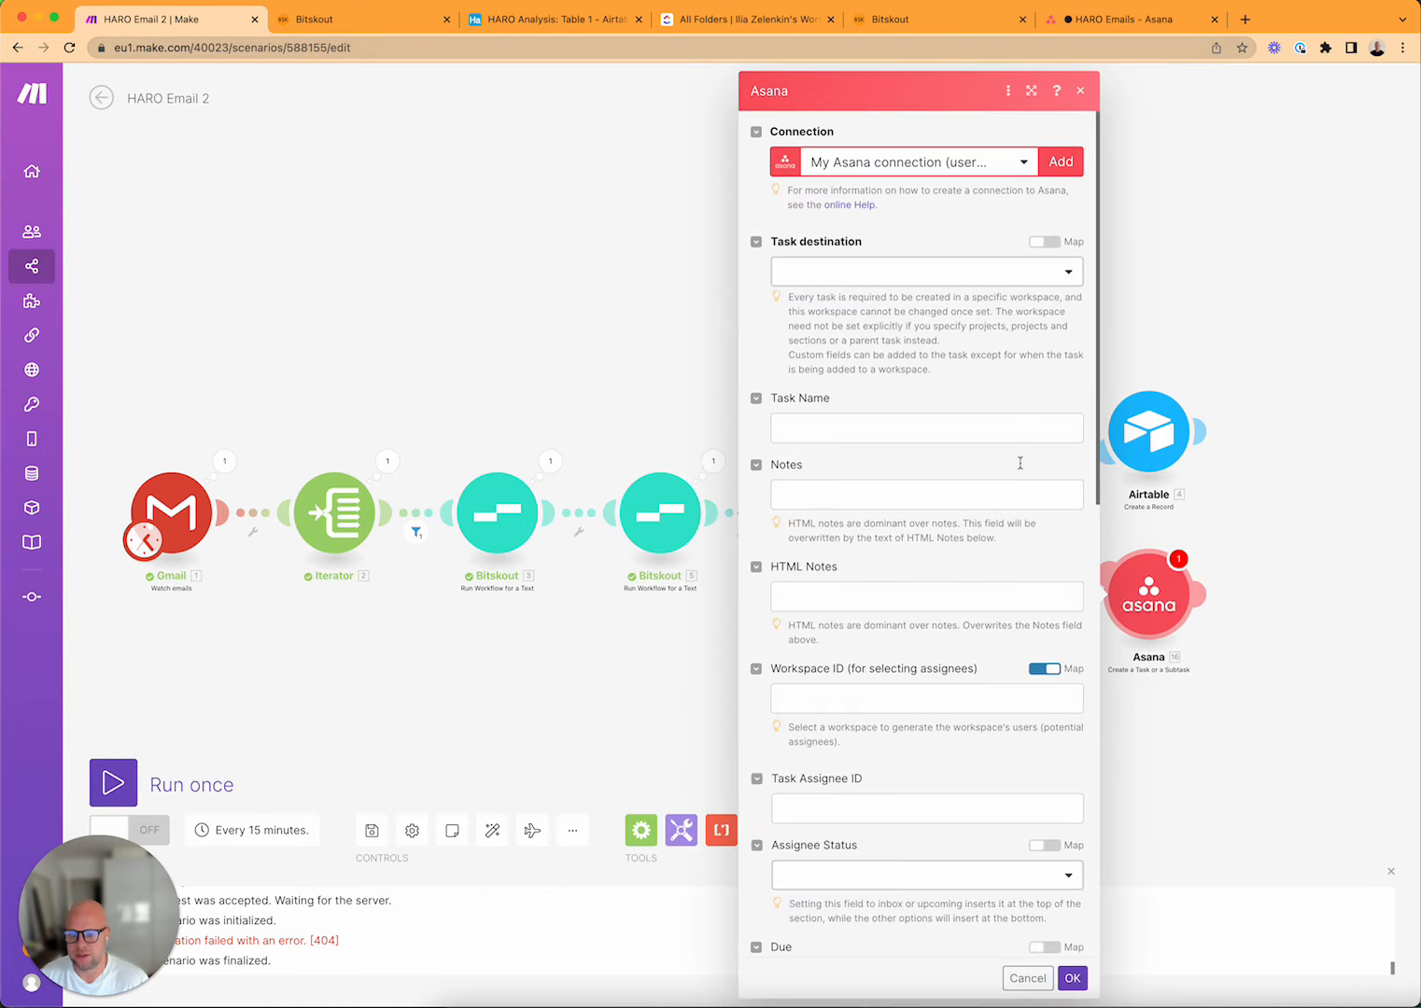
Set the Asana module's connection to Sandbox 3 and its task destination to Projects And Sections
click(1002, 163)
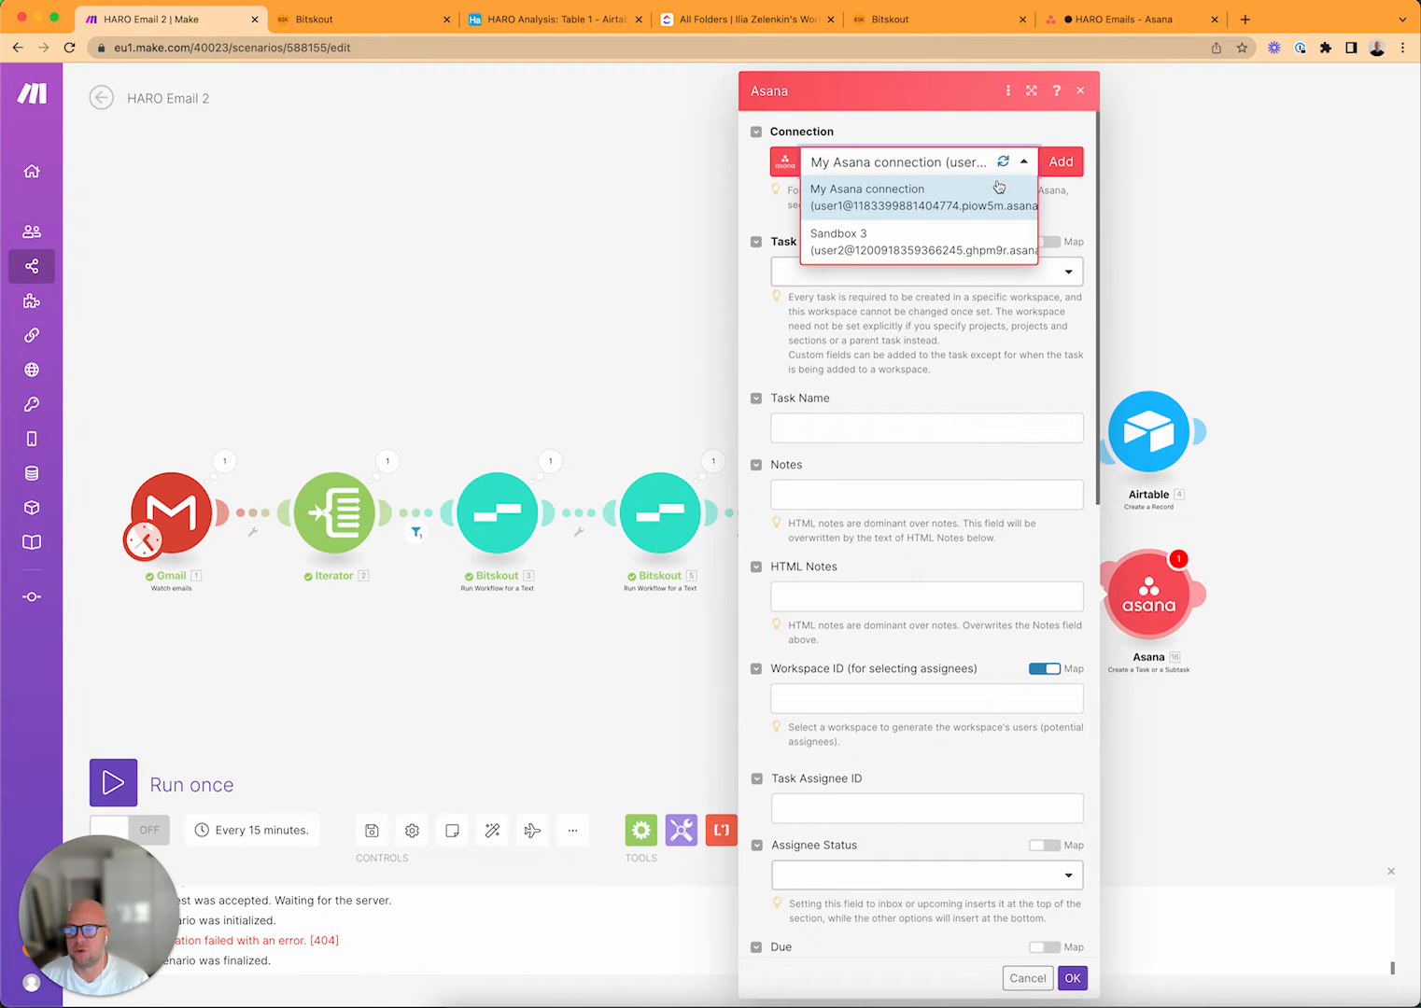
click(971, 240)
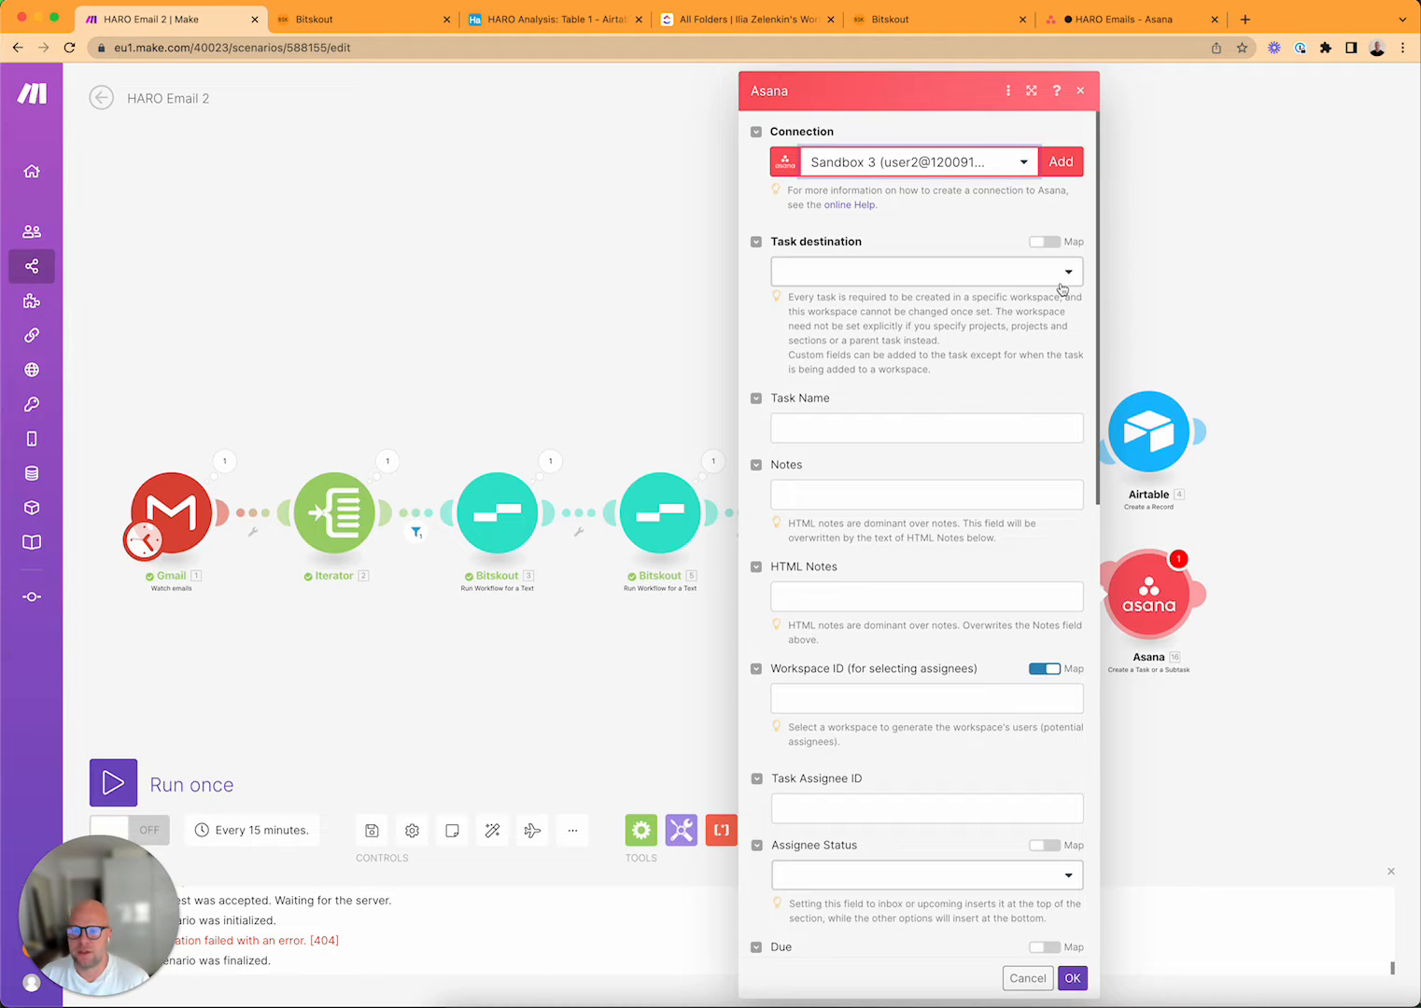
click(1024, 281)
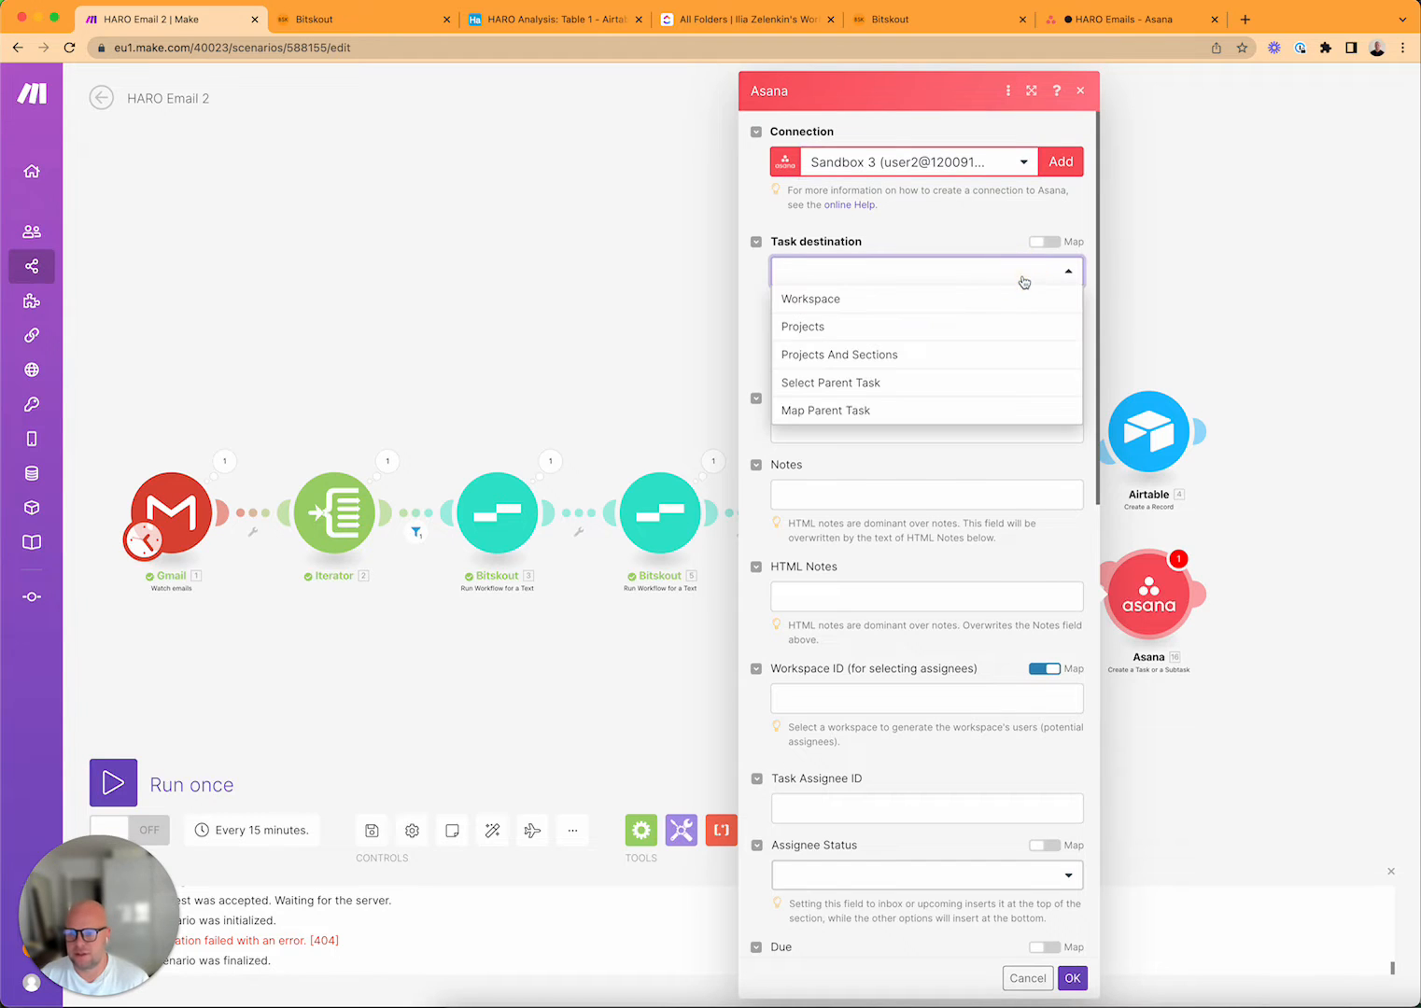
click(959, 365)
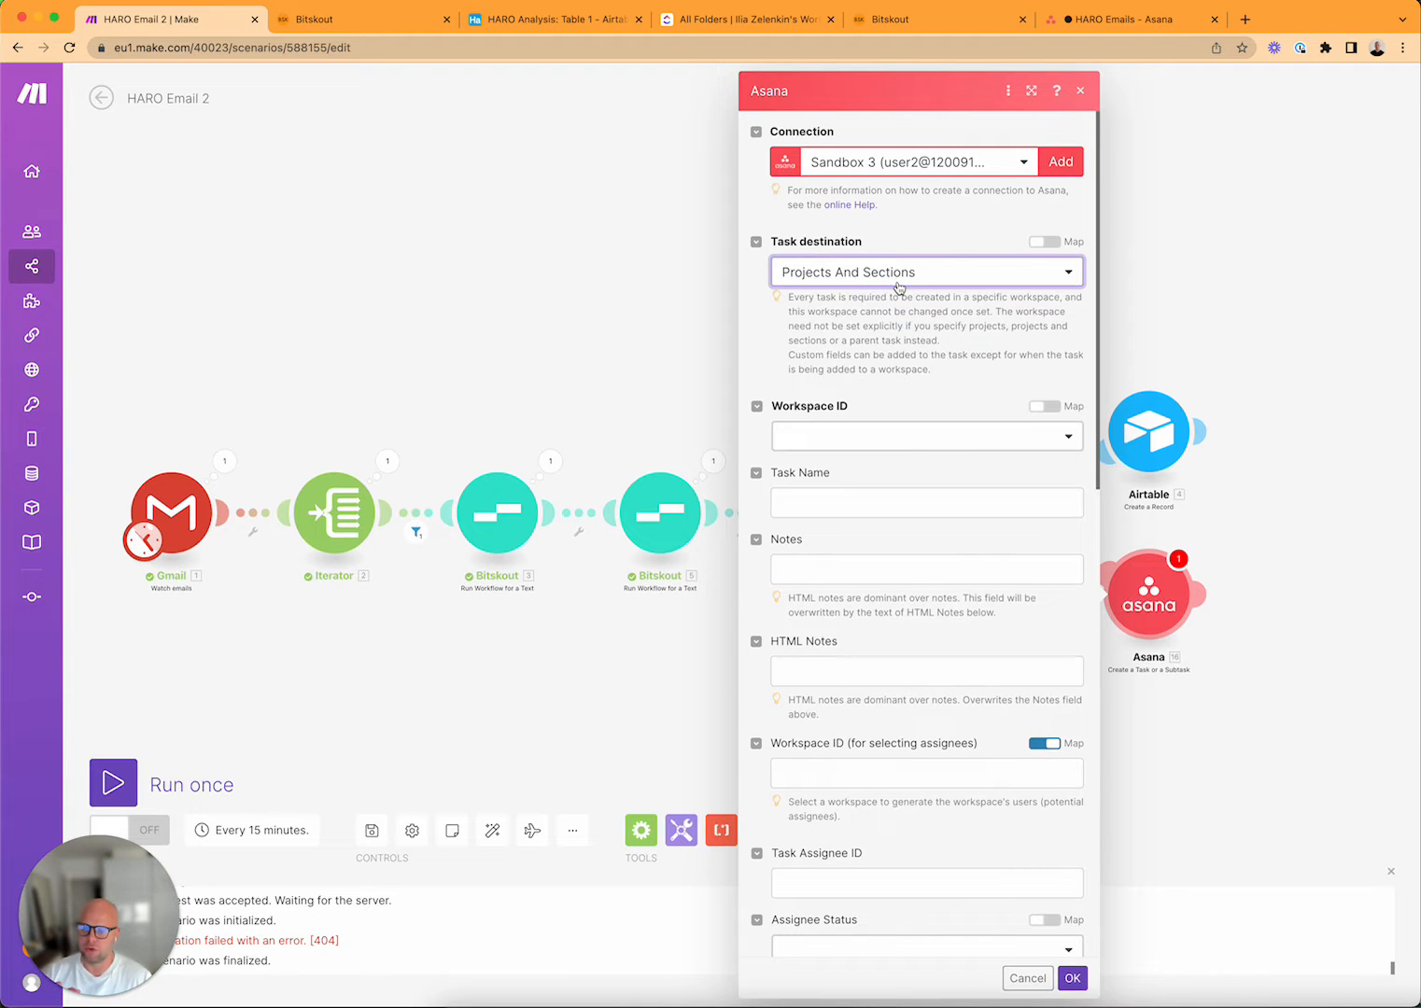
Switch to Asana and delete the existing hybrid clouds task from the HARO Emails project
click(1137, 19)
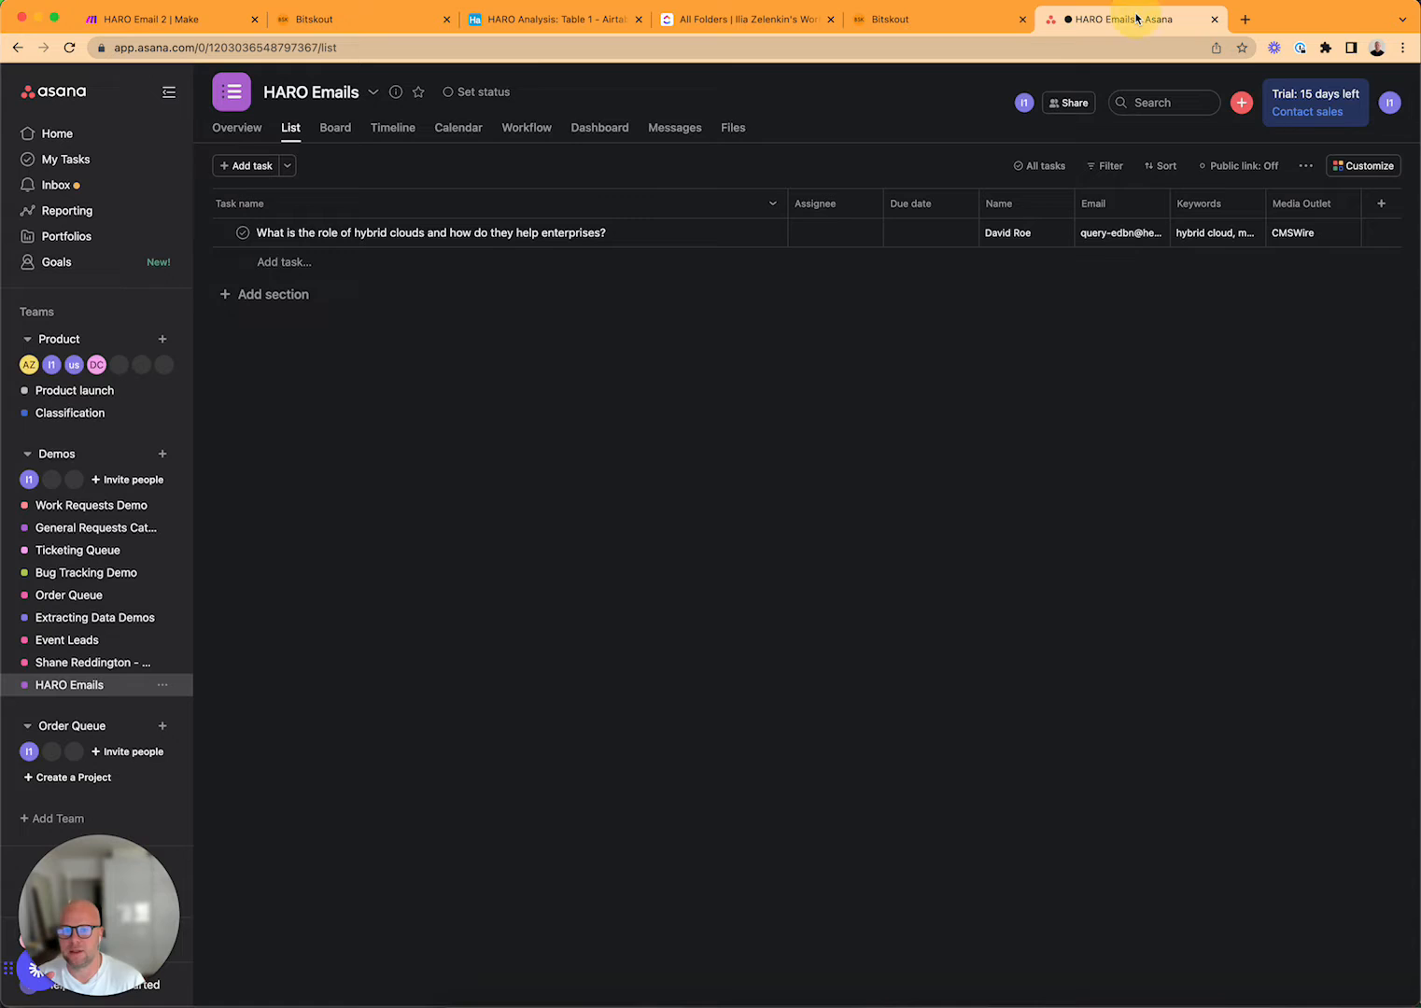
click(268, 233)
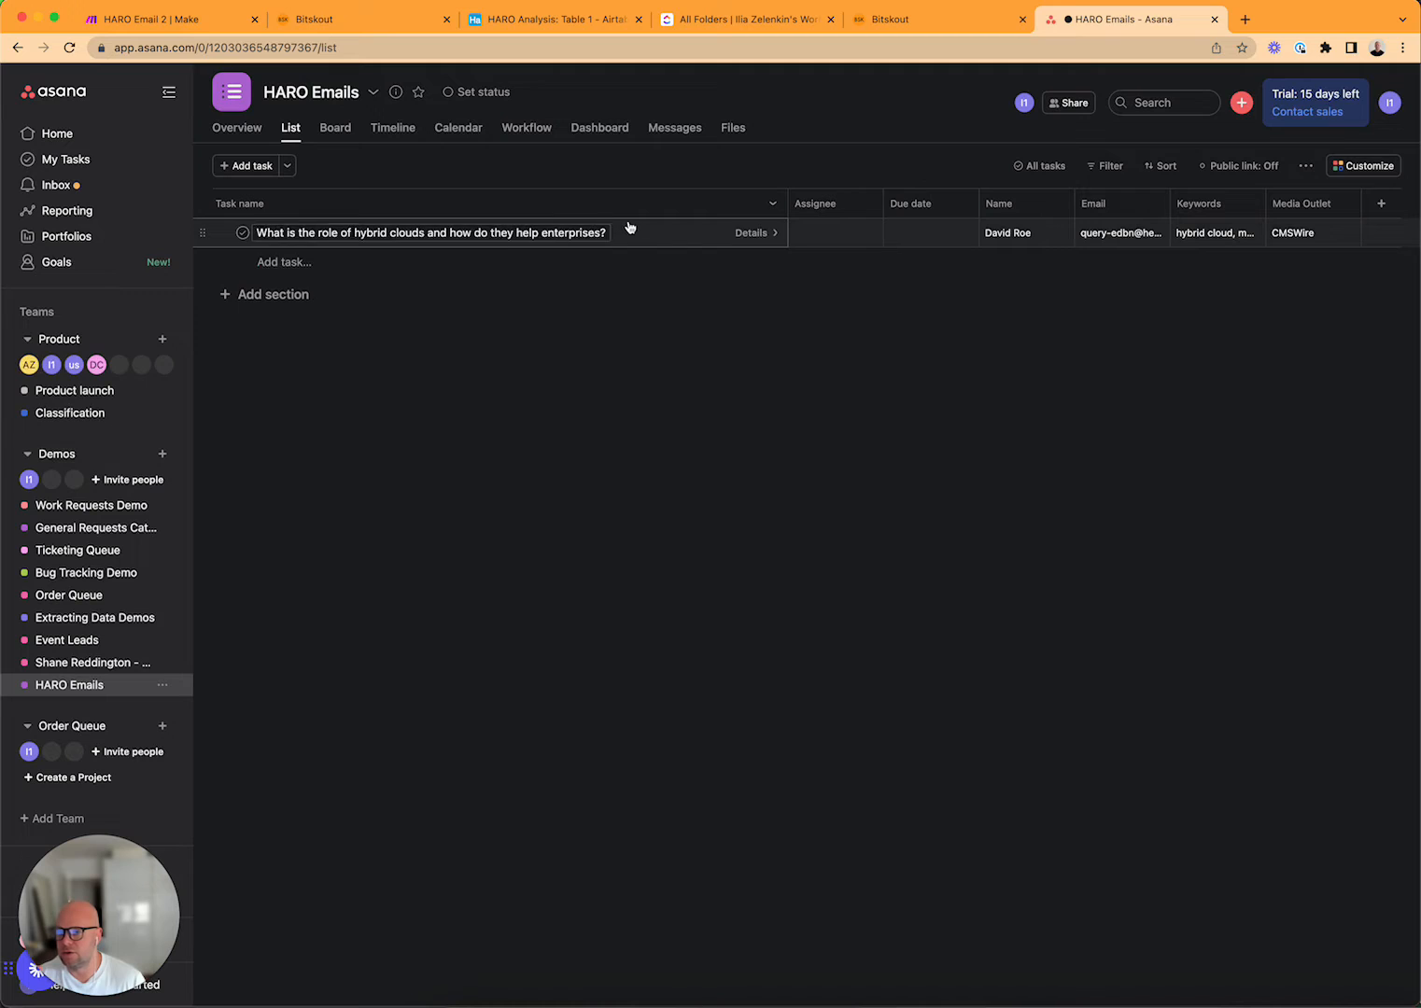
right_click(680, 235)
click(721, 506)
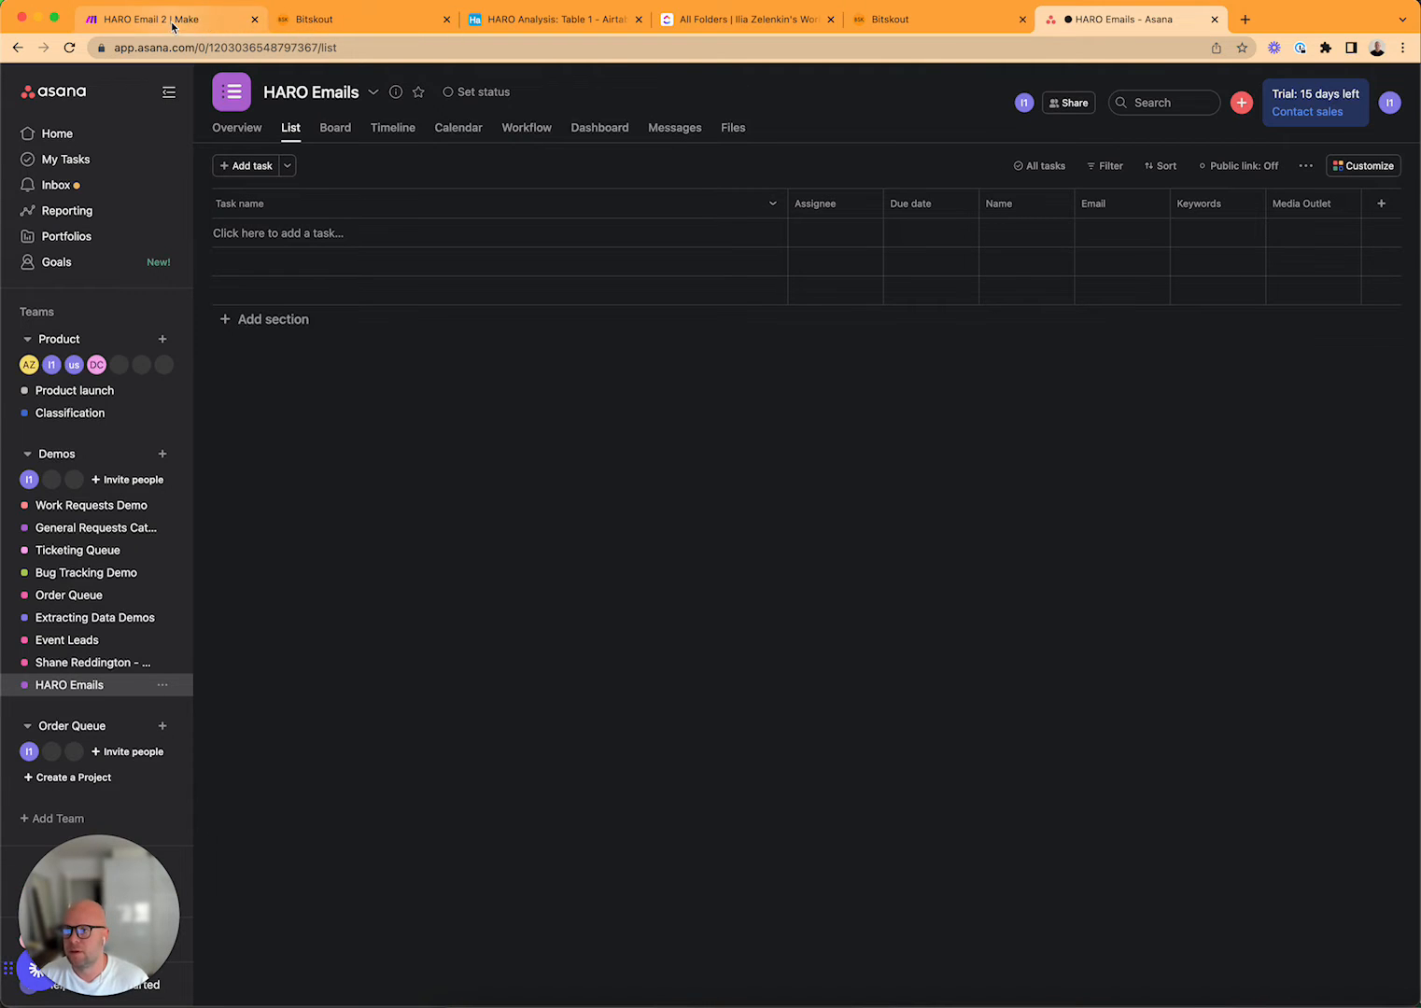
Switch back to Make and choose the listed organization as the Asana module's Workspace ID
click(223, 20)
click(938, 435)
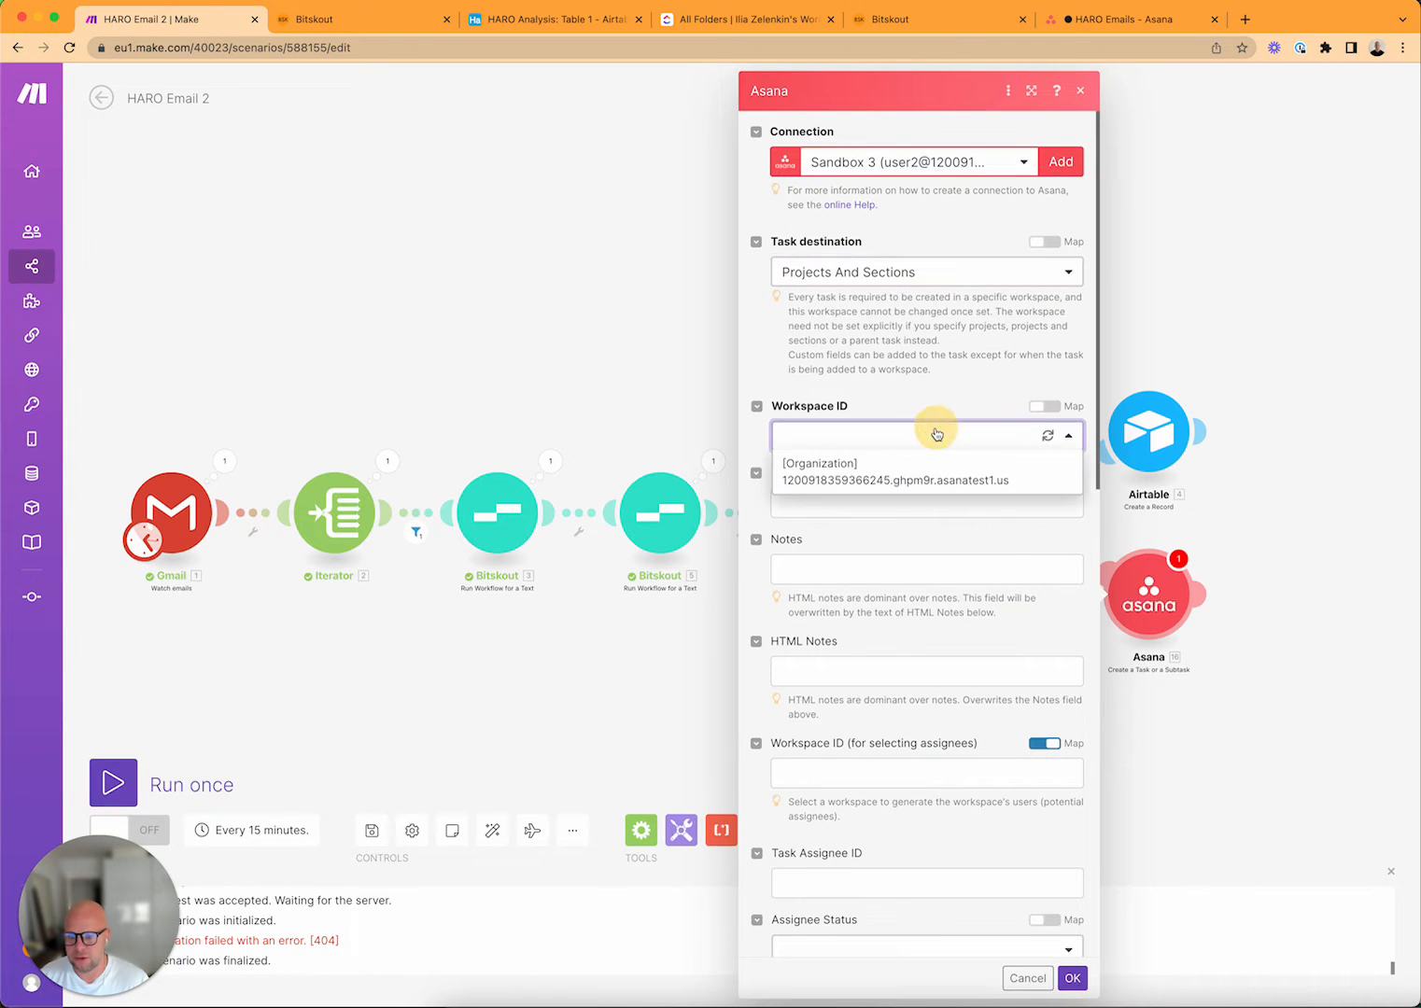
click(941, 480)
scroll(934, 392, down, 3)
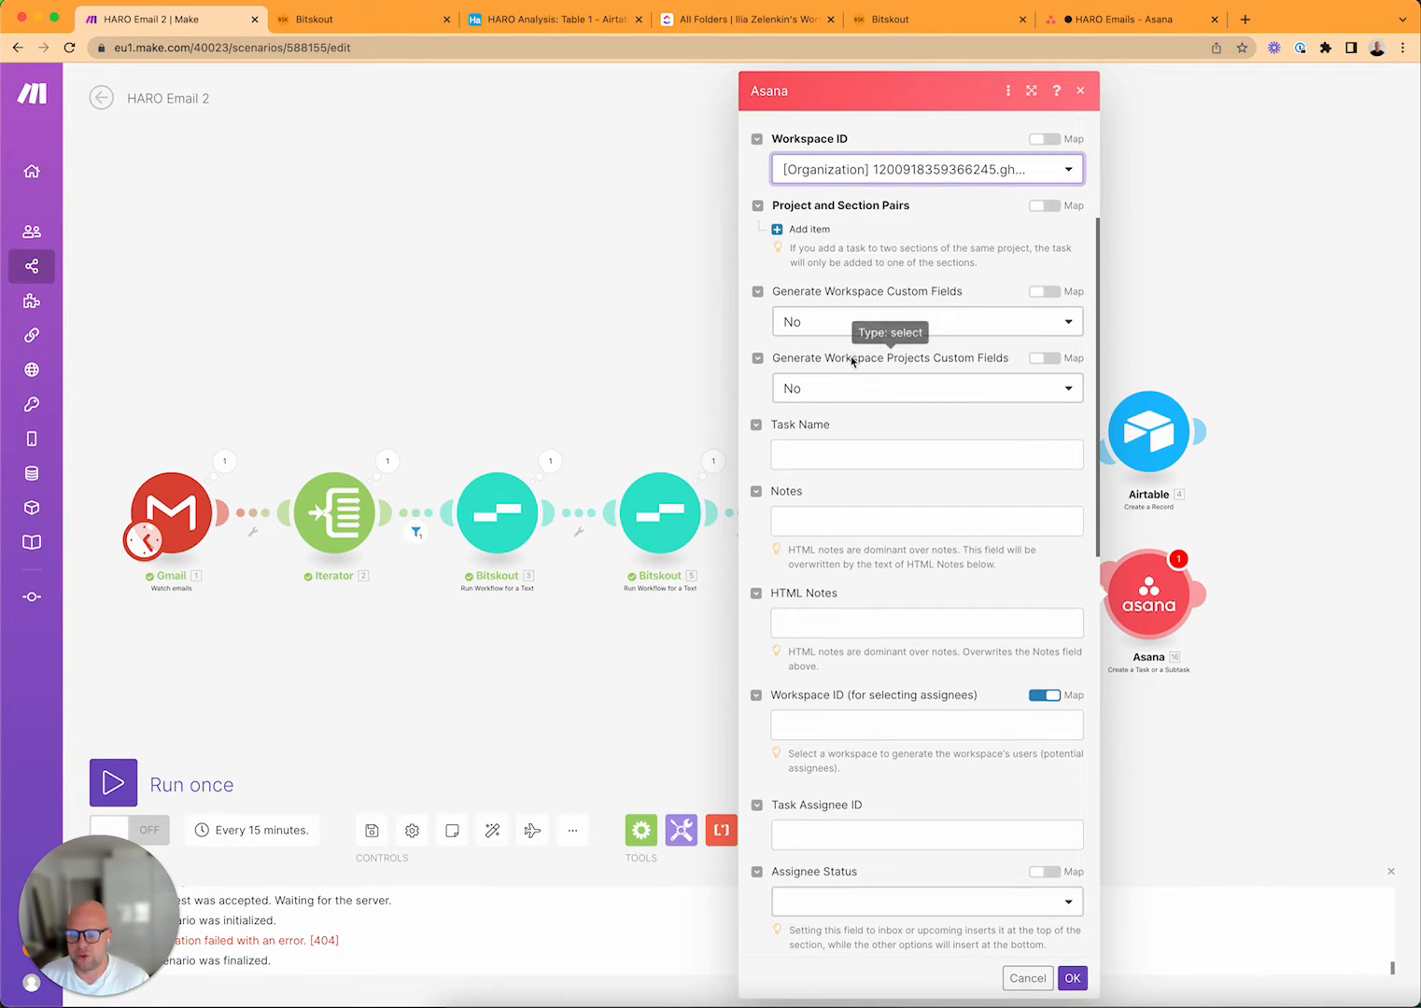
Check the HARO Emails columns in Asana, and set Generate Workspace Custom Fields to Yes in the Make module
click(1125, 19)
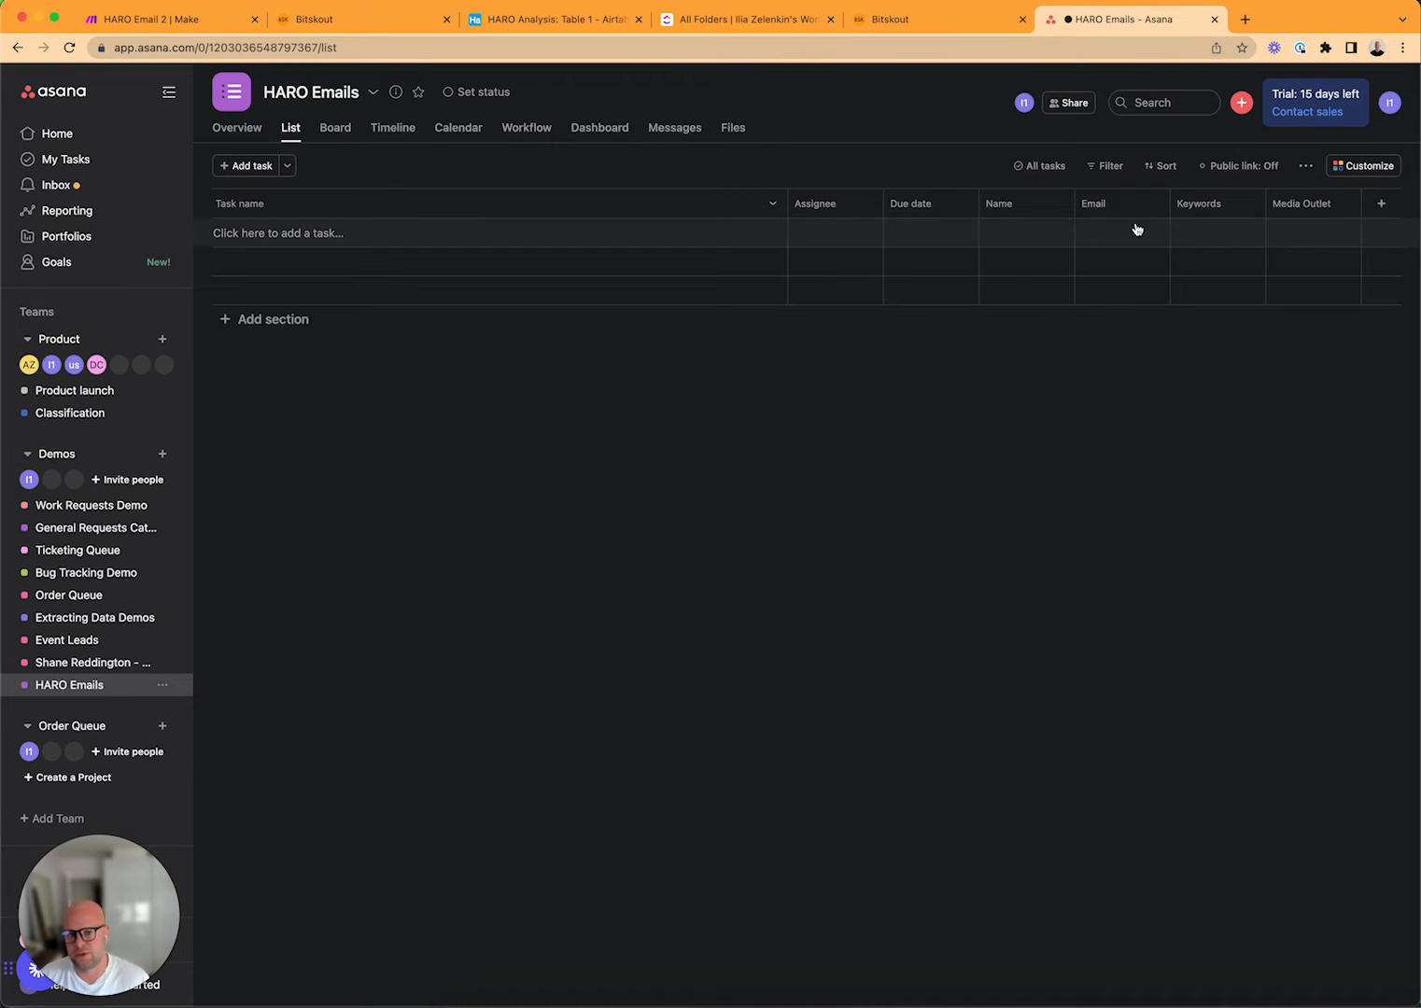
click(177, 18)
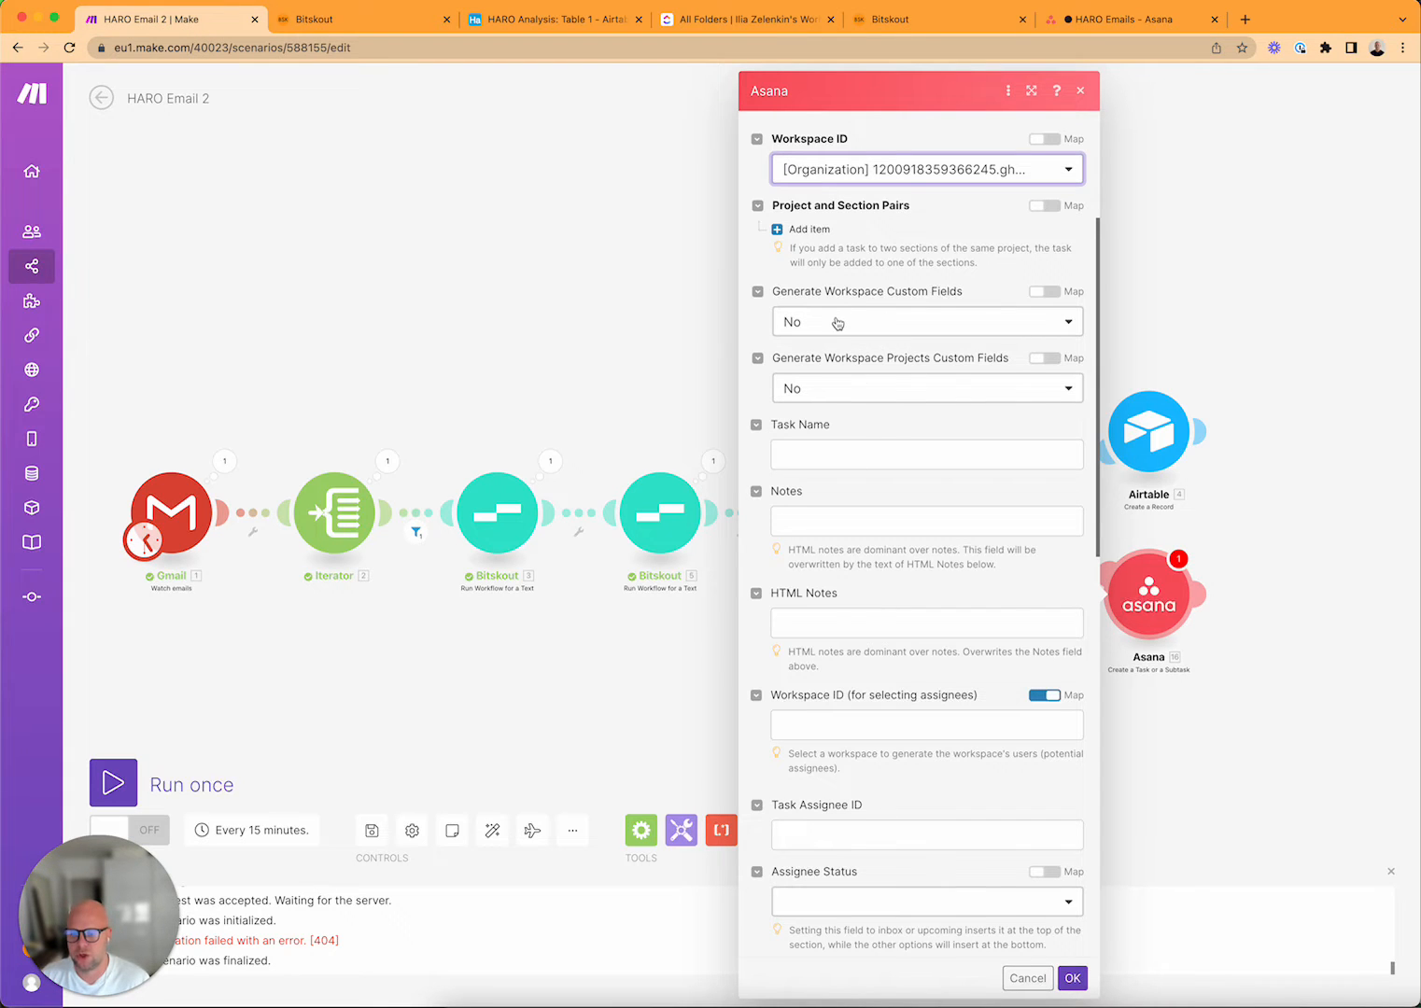
click(837, 323)
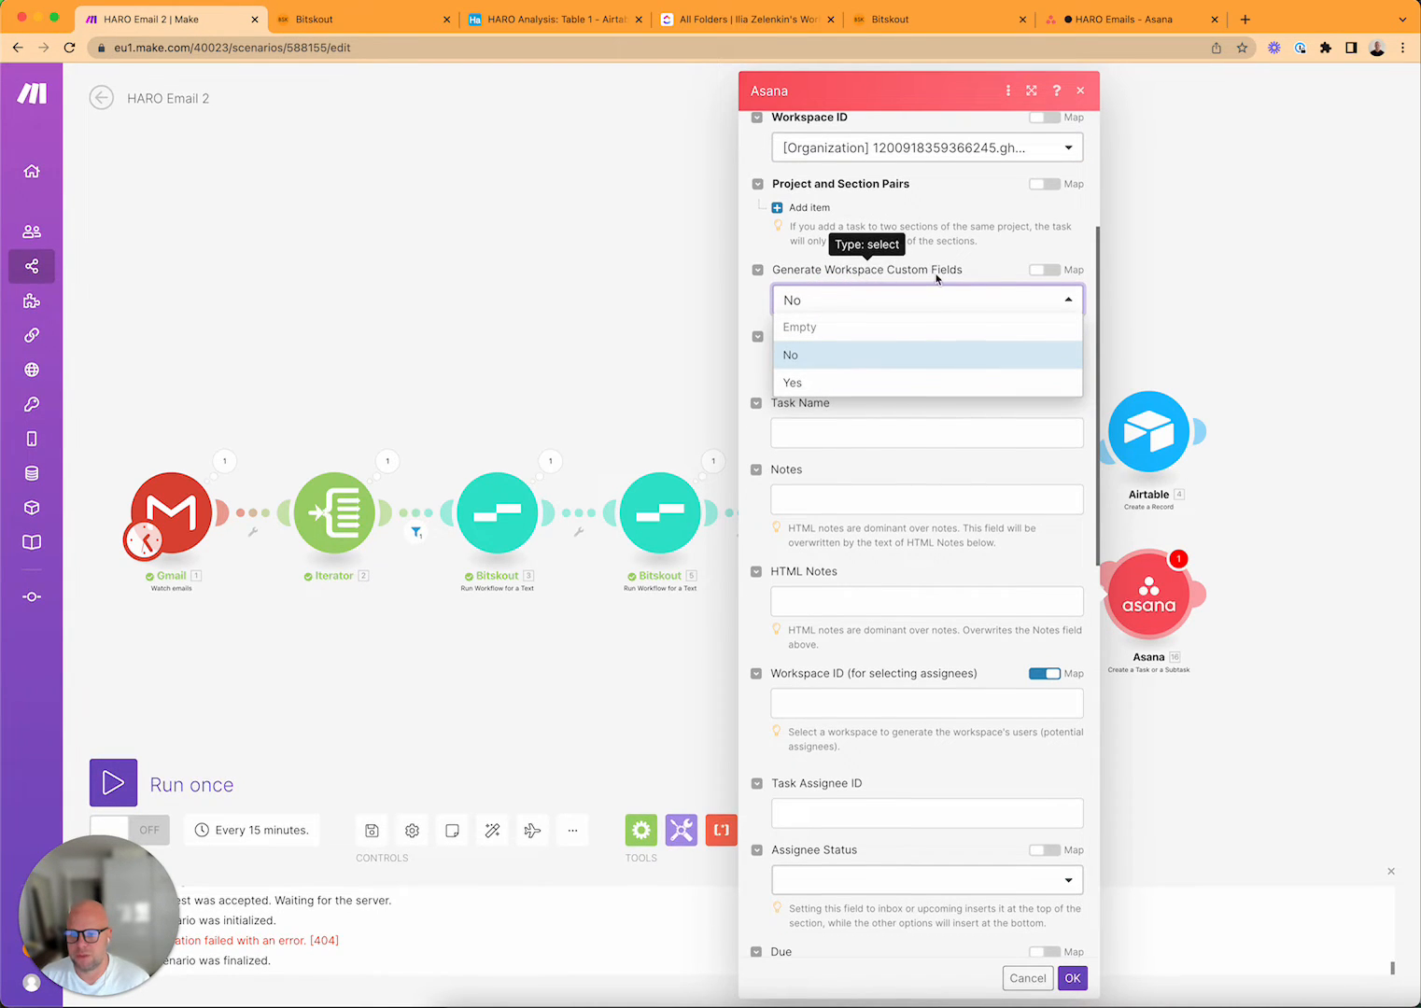
click(744, 314)
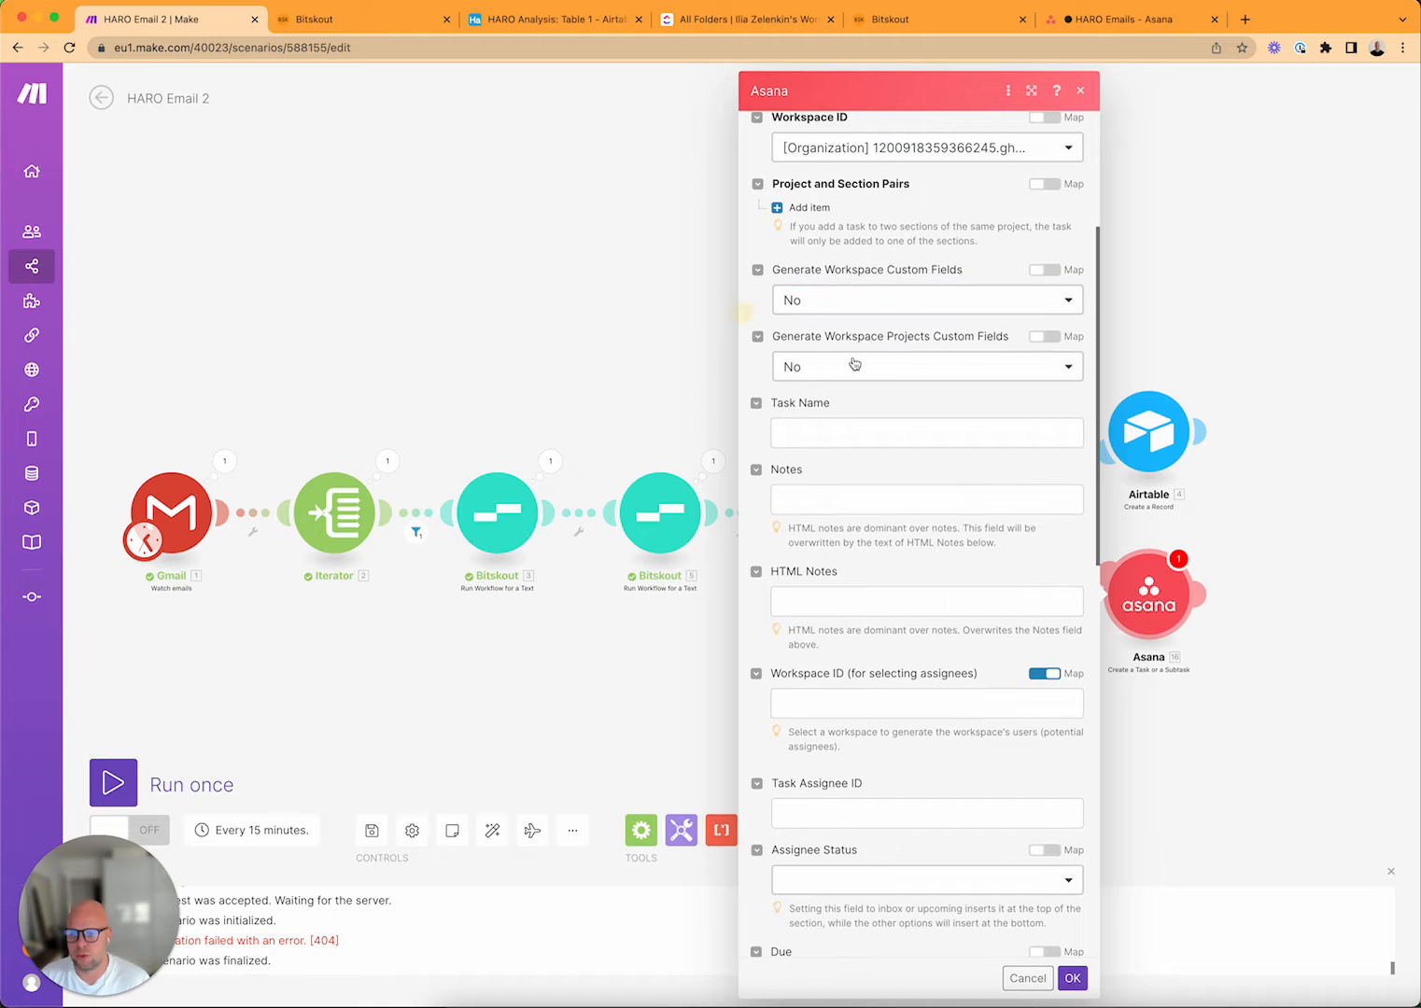
click(990, 298)
click(960, 384)
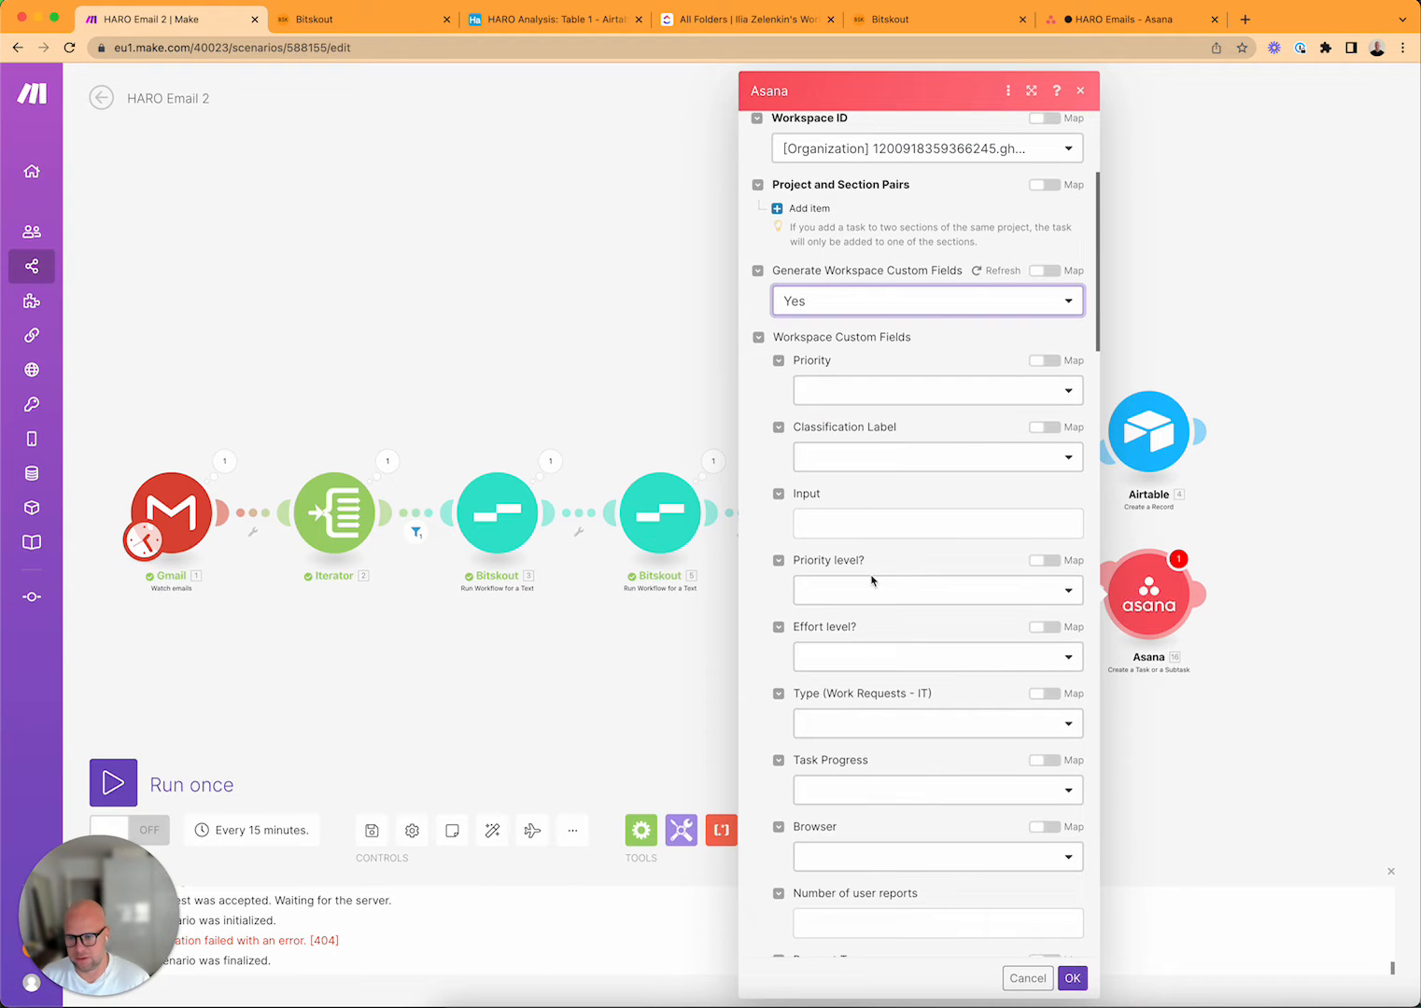
Map the Name workspace custom field to the Name value from the first Bitskout module (3)
scroll(878, 481, down, 3)
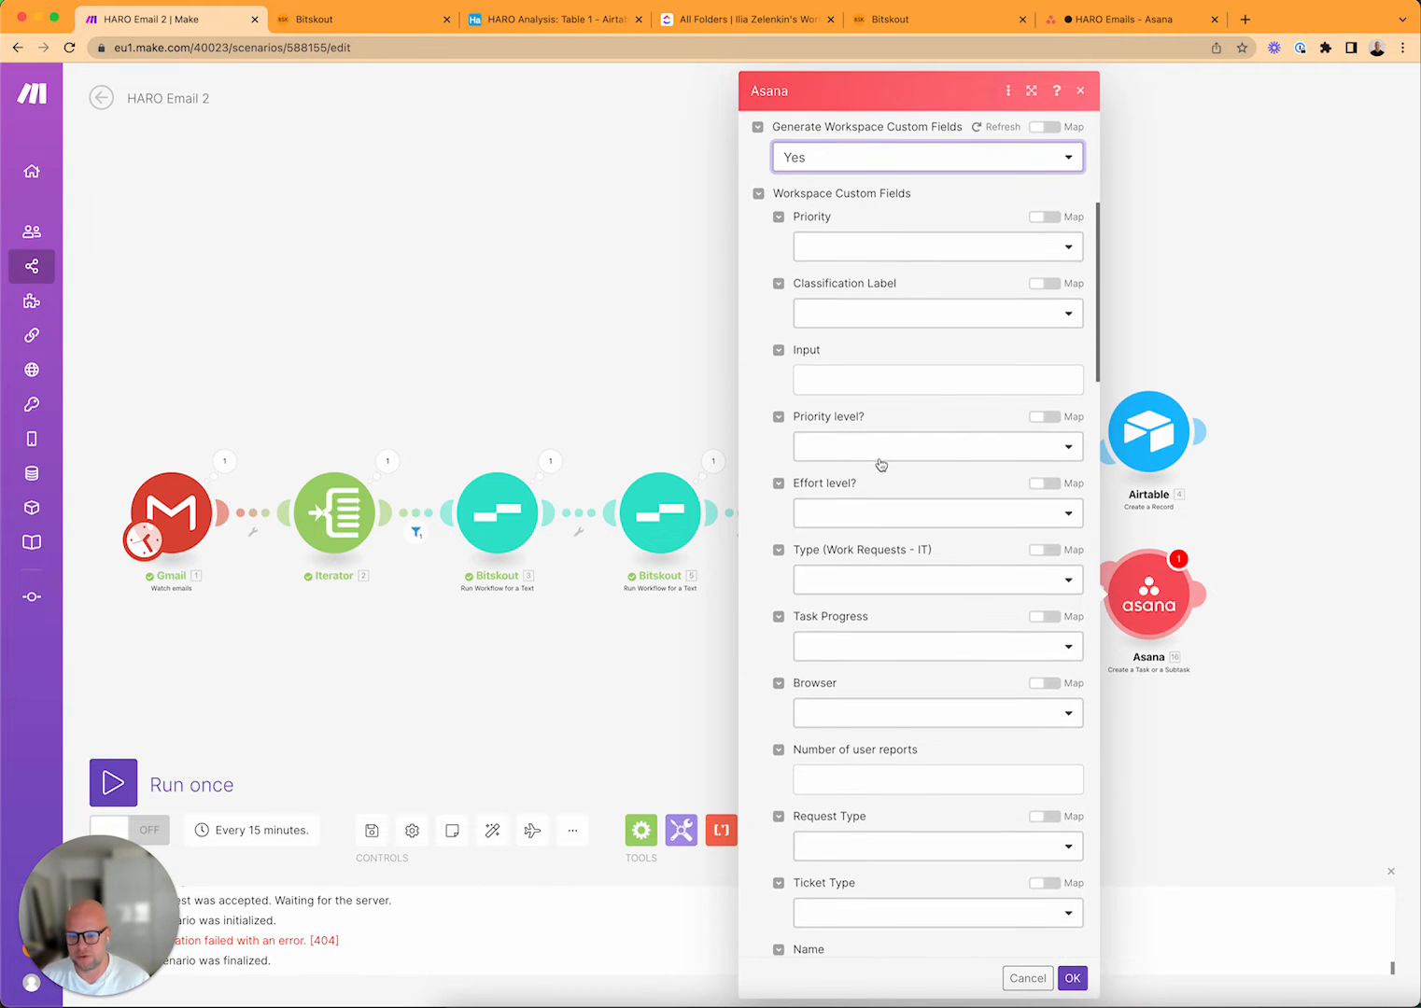
scroll(876, 665, down, 5)
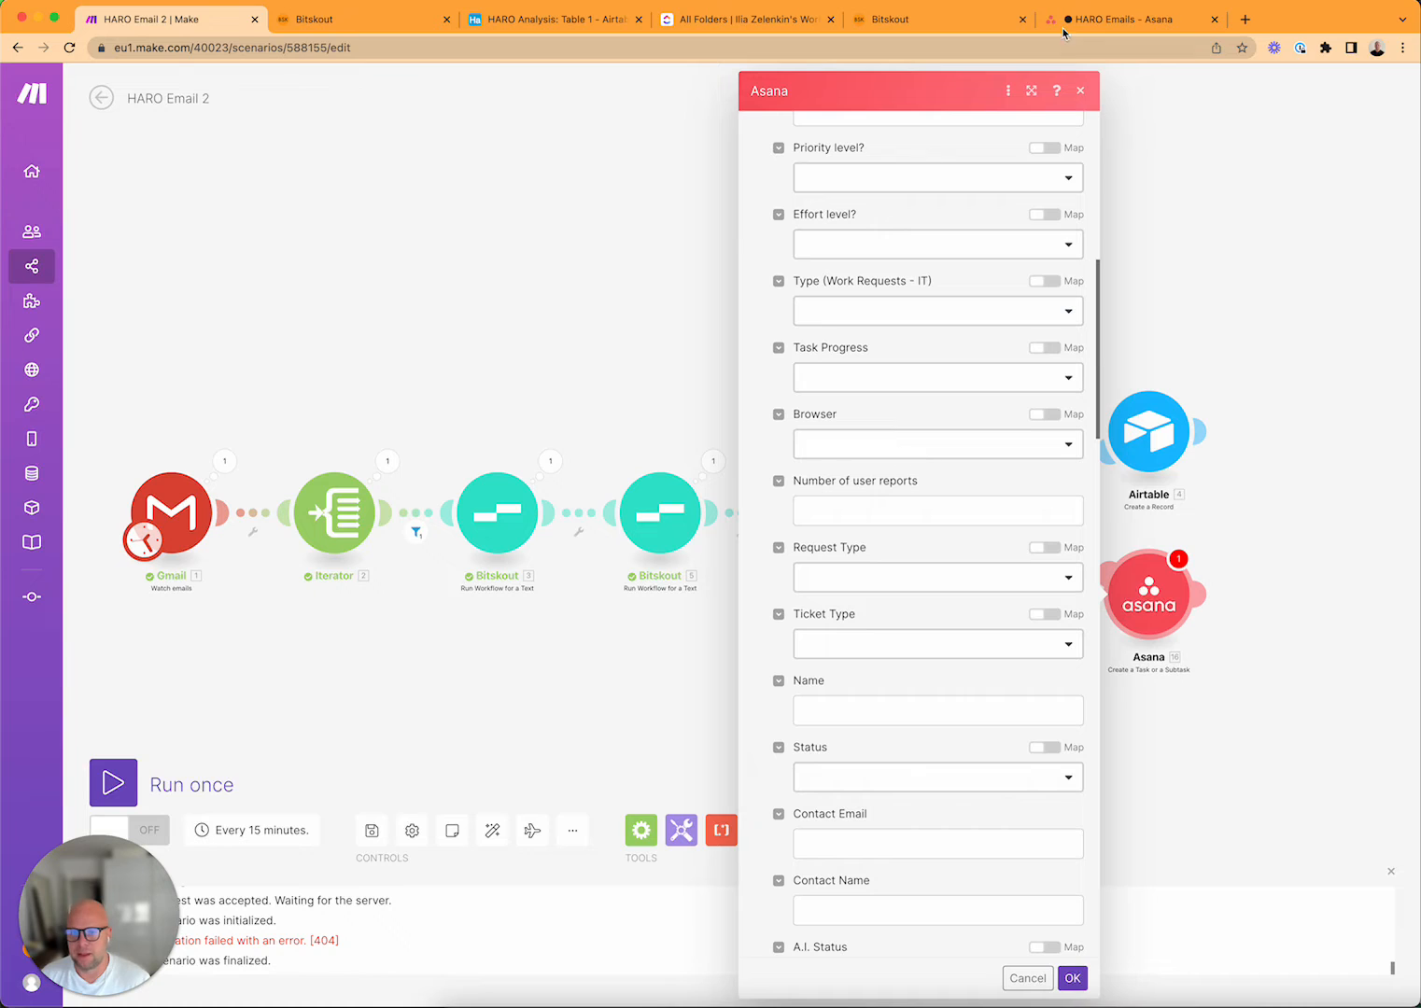
scroll(866, 691, down, 2)
click(823, 602)
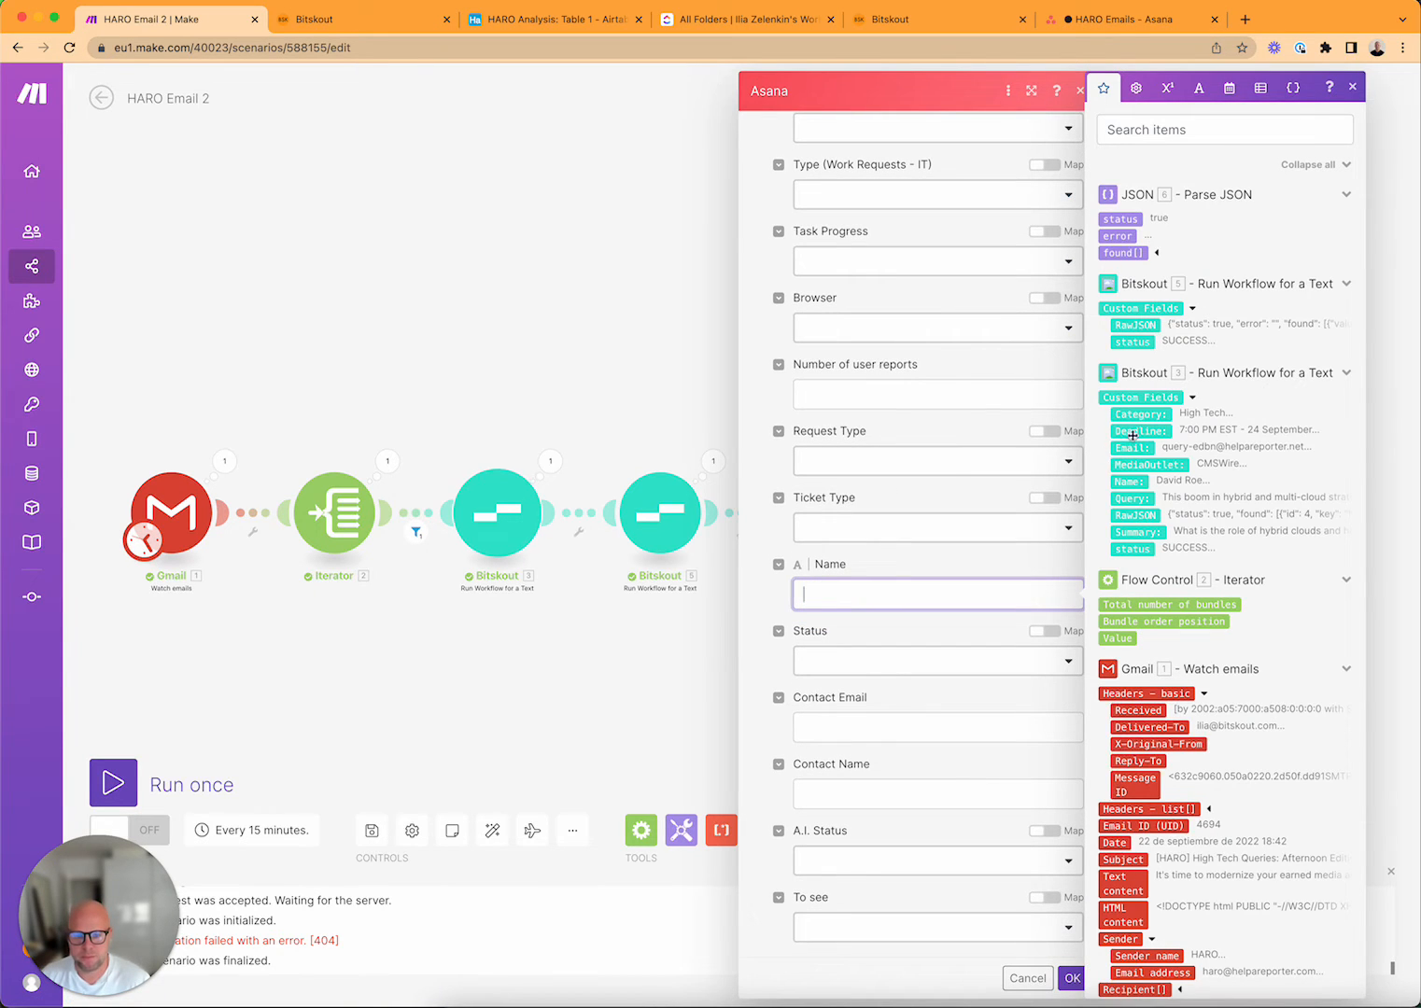
click(1127, 481)
Set Generate Workspace Projects Custom Fields to Yes in the Asana module
scroll(892, 461, down, 6)
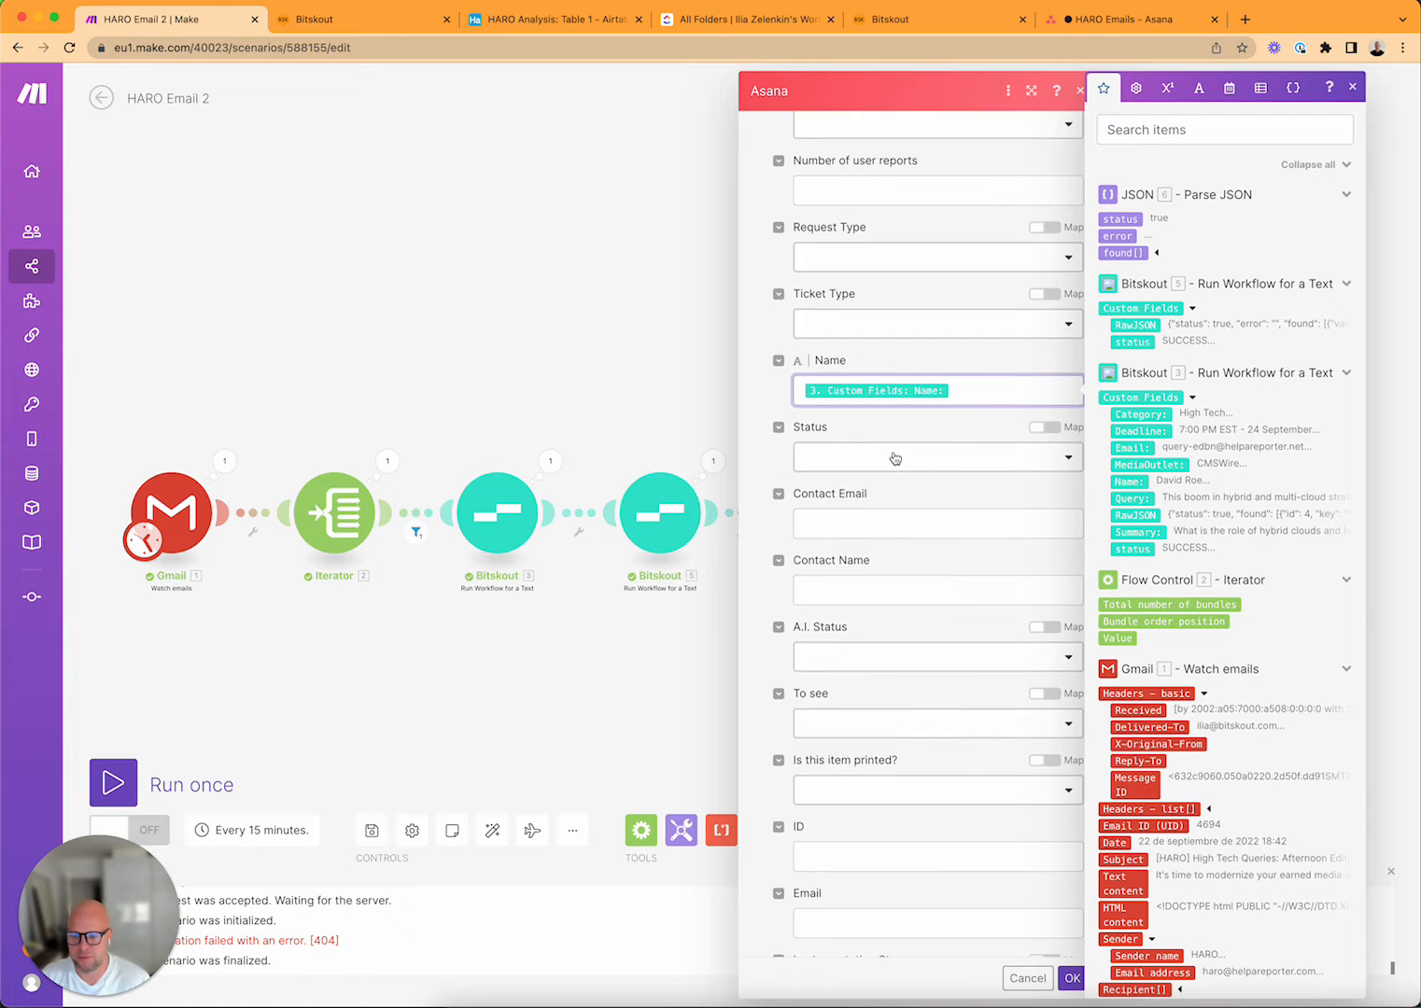
scroll(941, 352, down, 7)
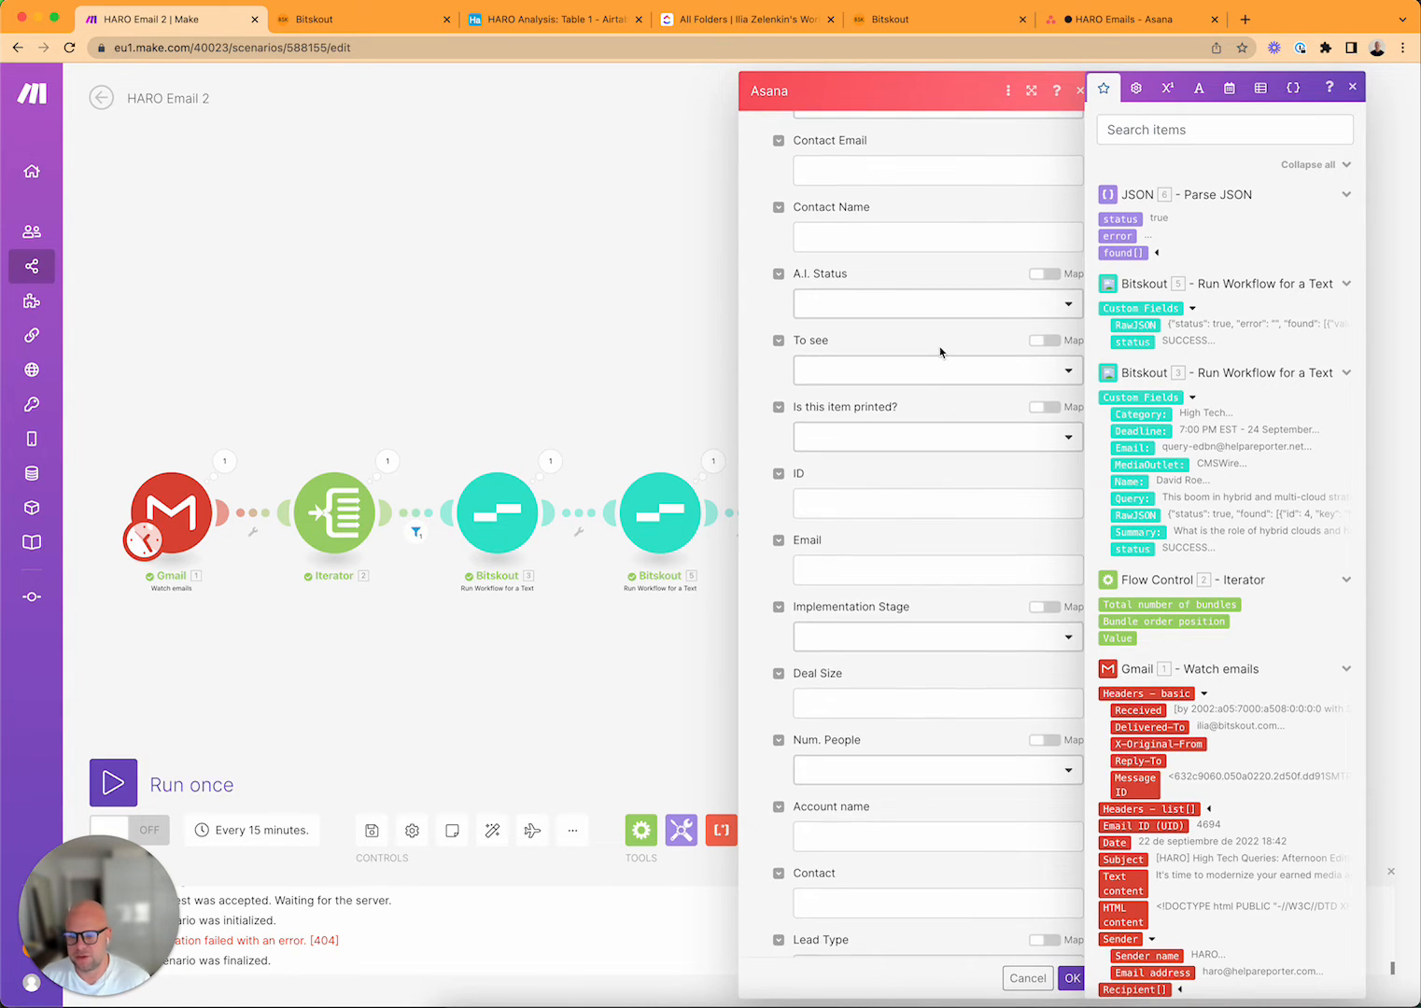
scroll(939, 349, up, 8)
scroll(938, 350, down, 15)
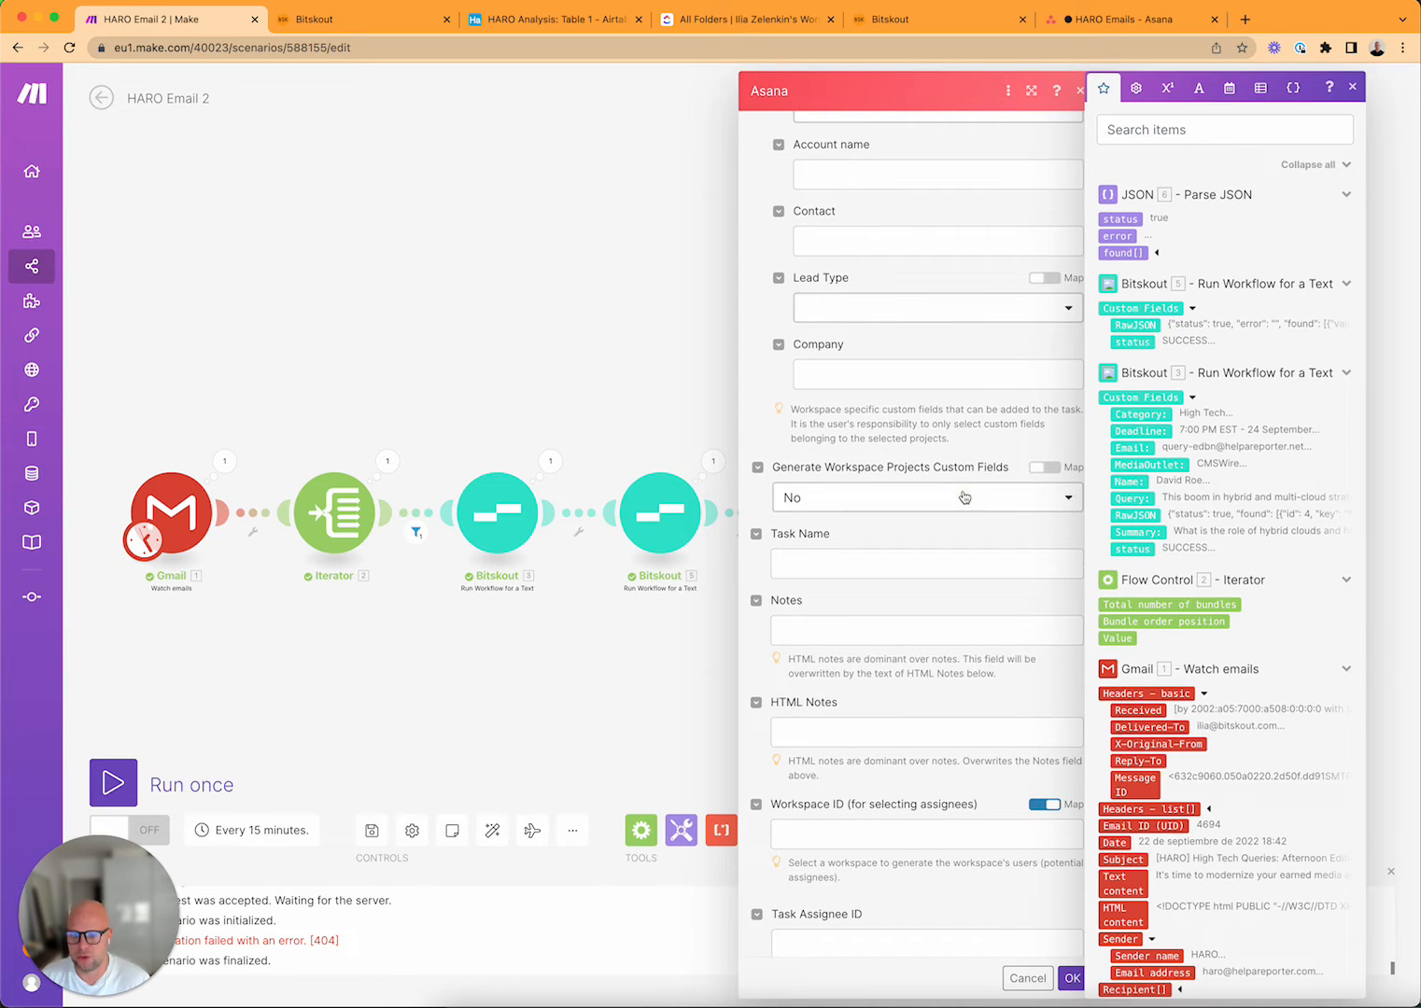
click(964, 496)
click(903, 582)
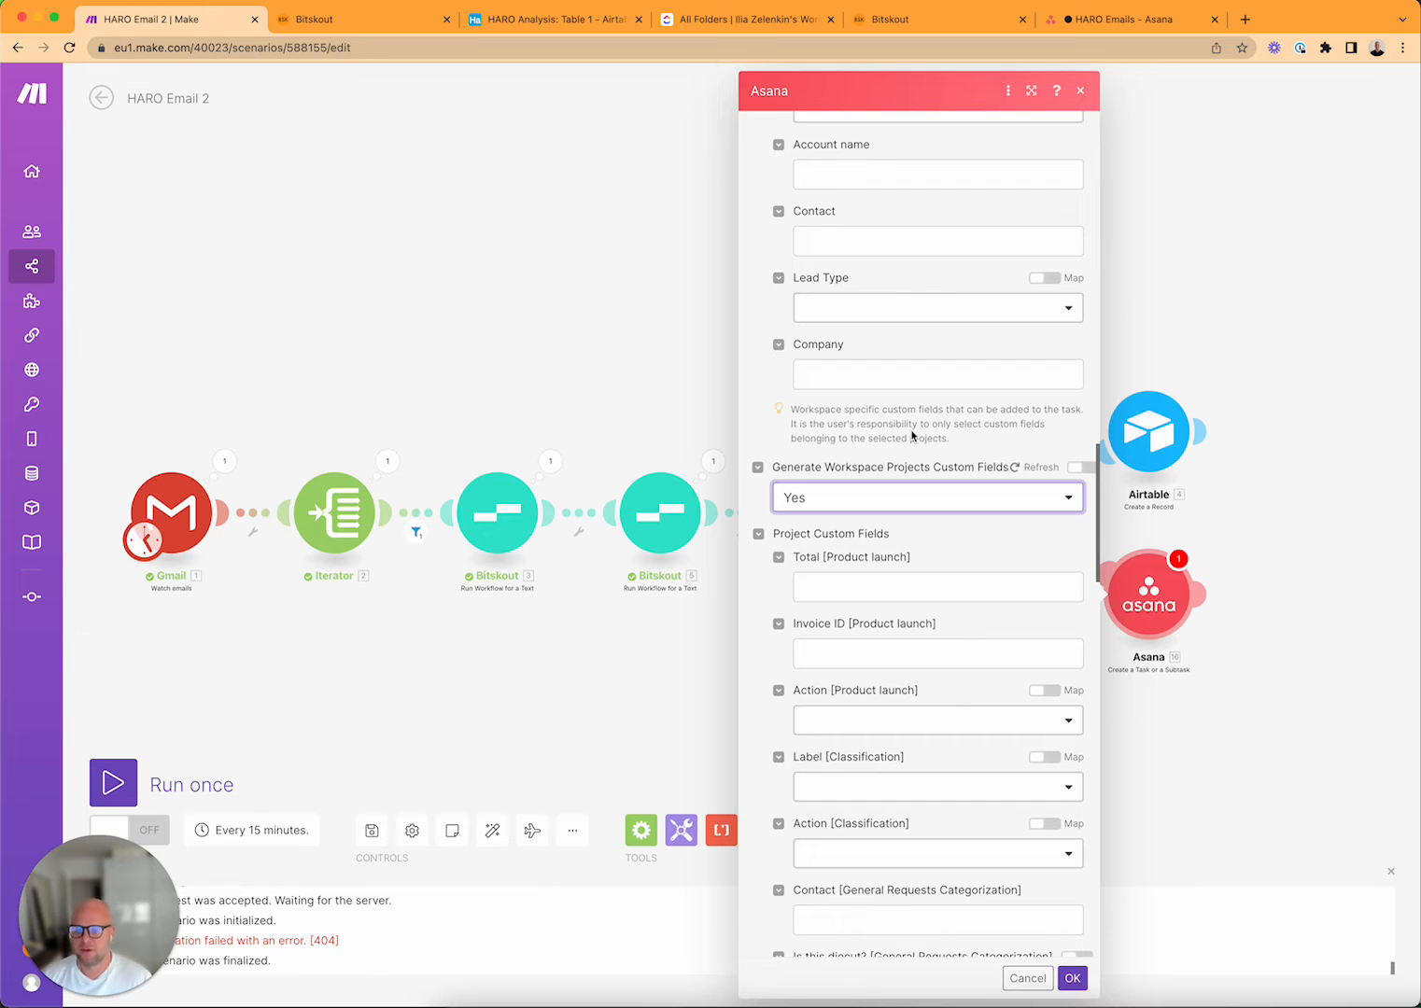
Map the HARO Emails fields: Email to Bitskout 3's Email, and Keywords to the value under Parse JSON's found[] array
scroll(920, 432, down, 10)
scroll(912, 435, down, 10)
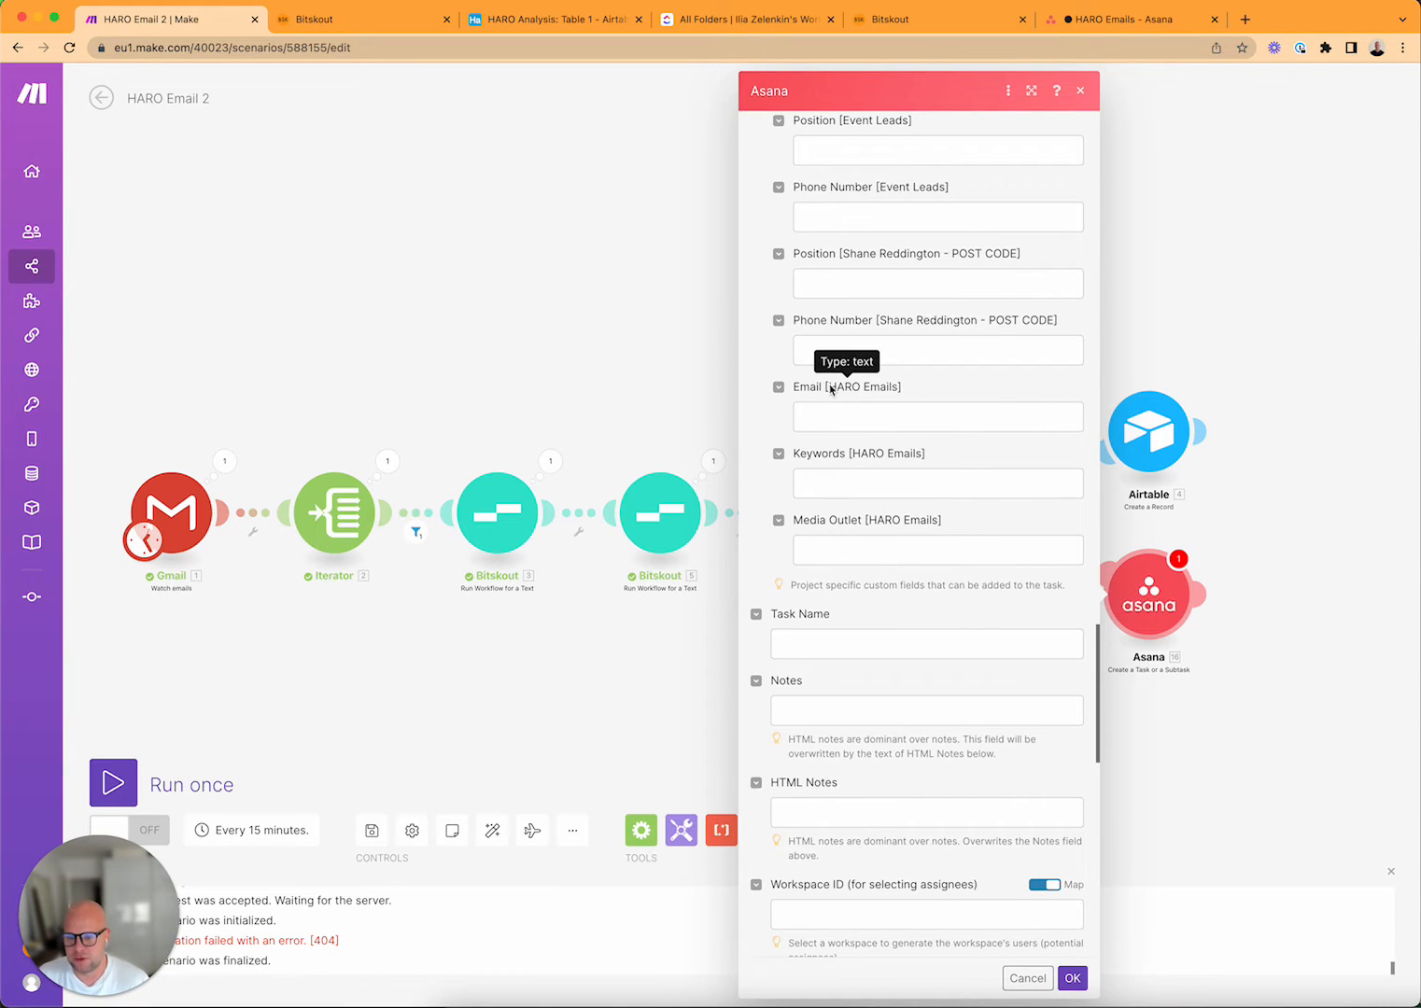
click(830, 415)
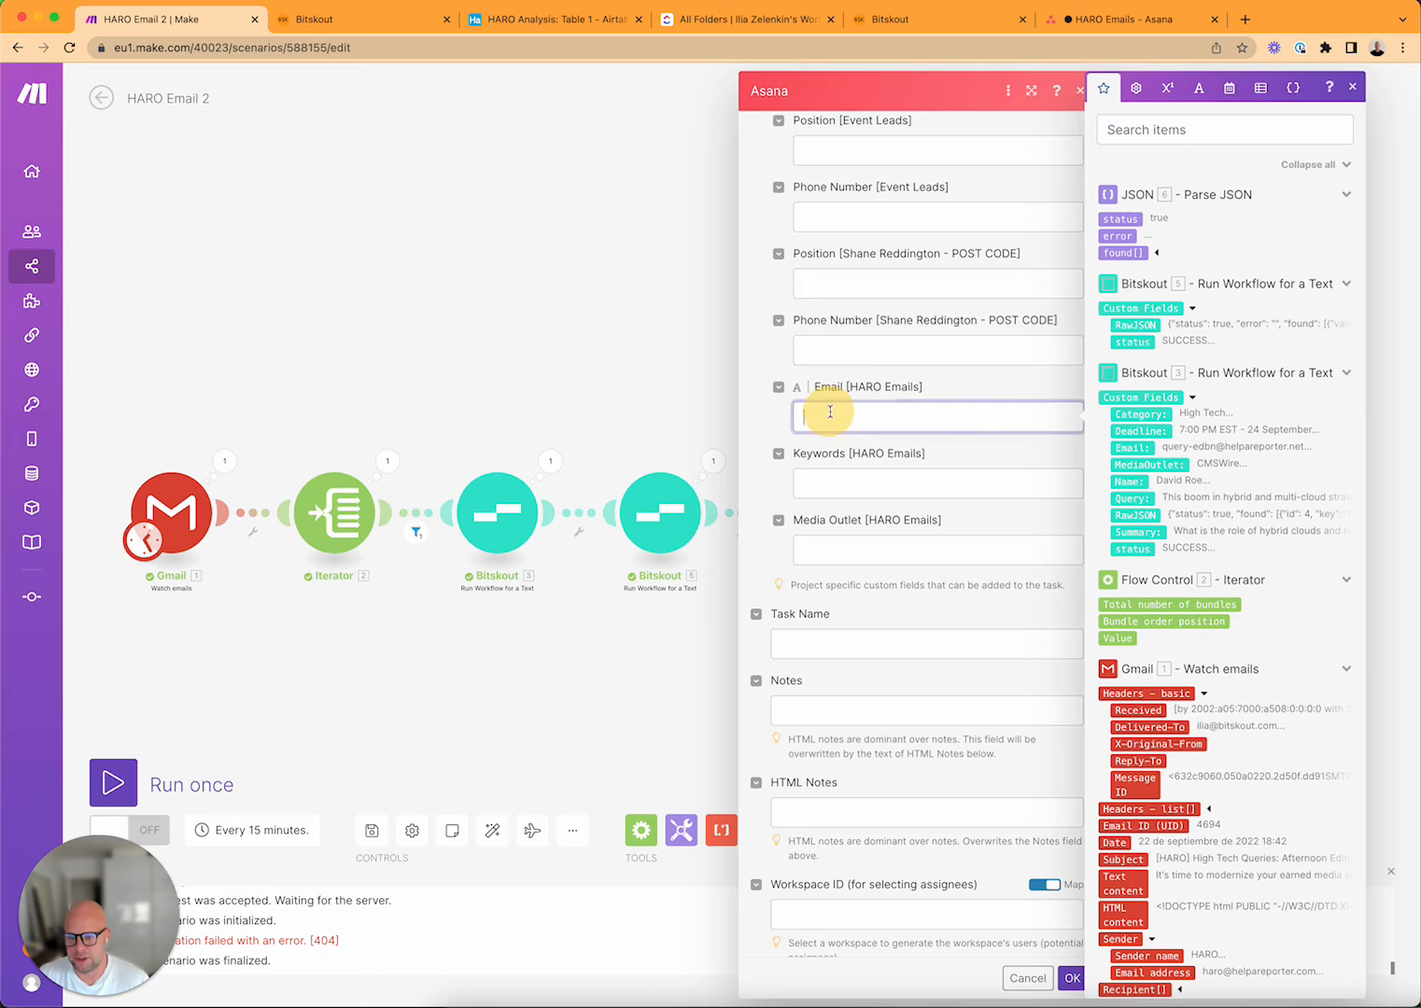
click(1129, 449)
click(929, 478)
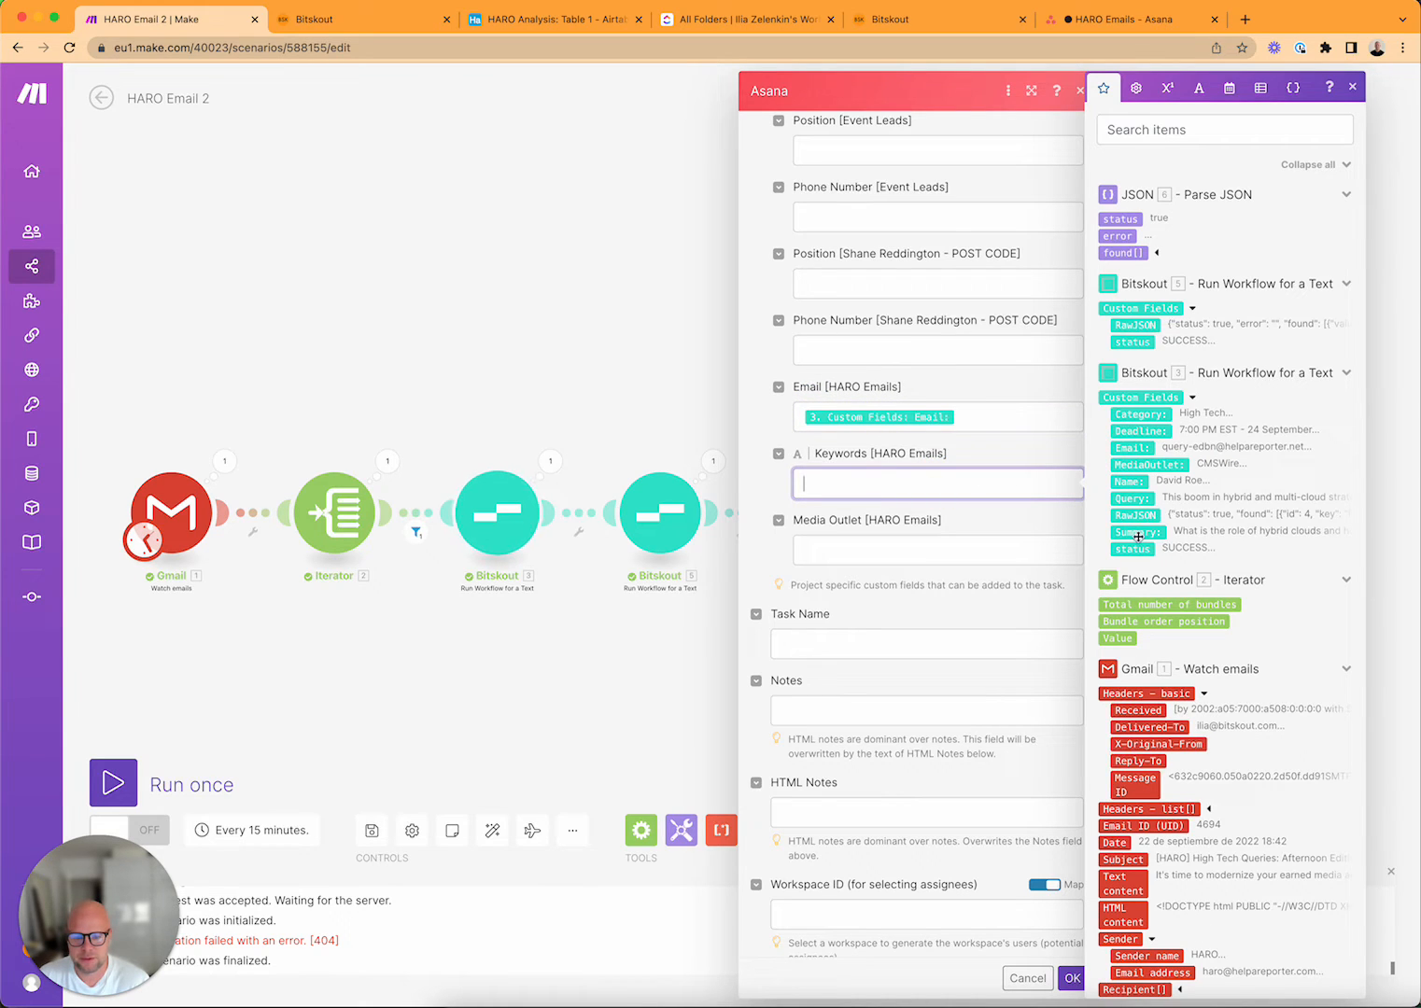
click(1157, 252)
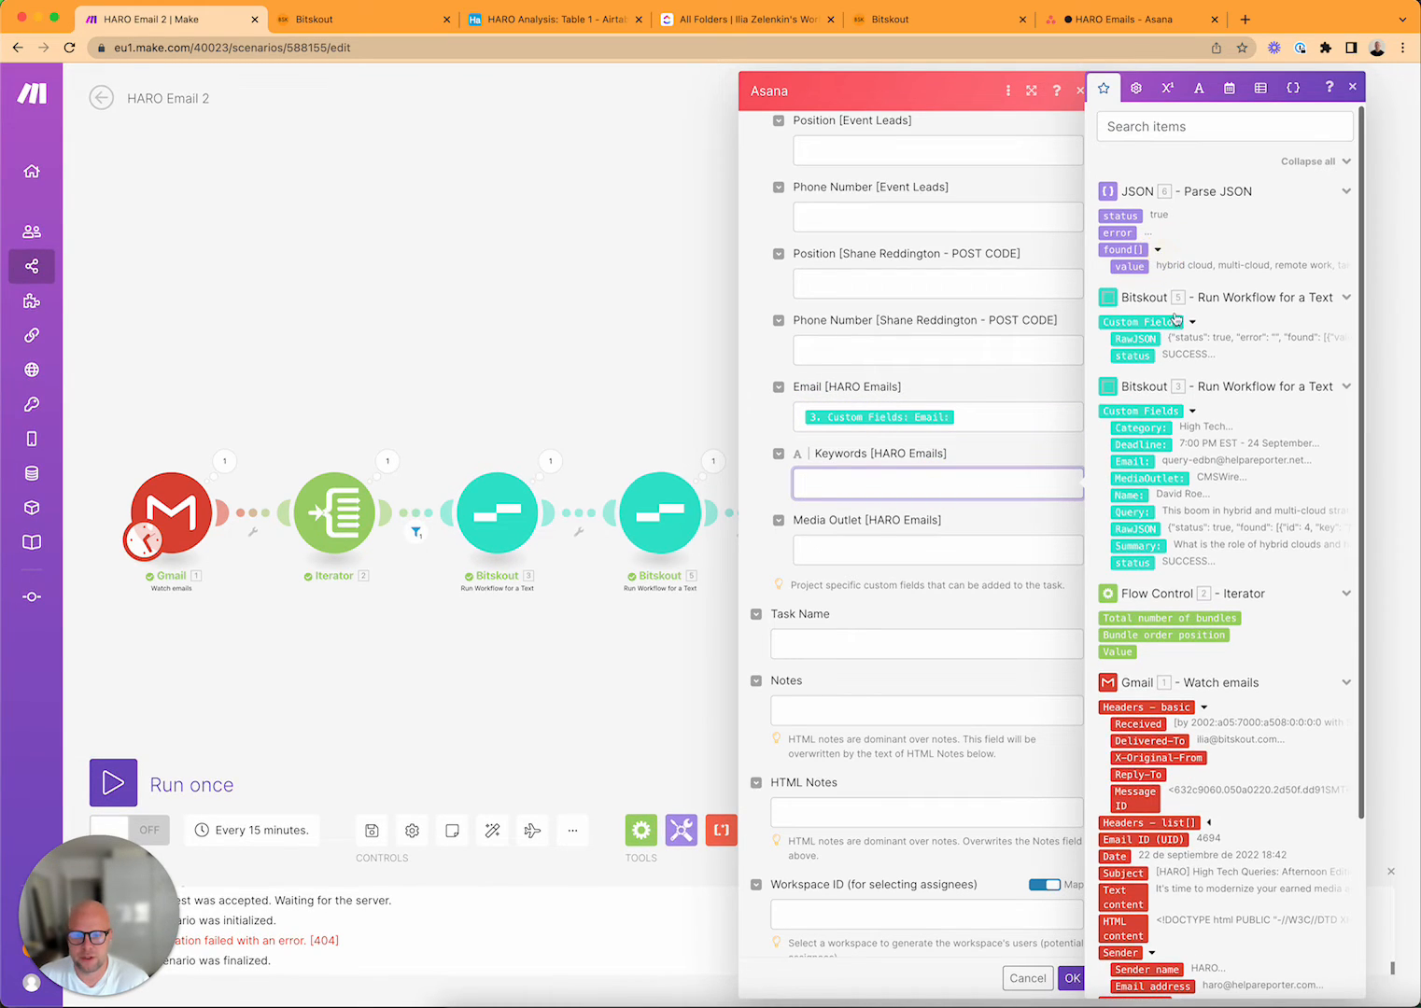
click(1137, 266)
Map Media Outlet [HARO Emails] to Bitskout 3's MediaOutlet and Task Name to its Summary
click(847, 547)
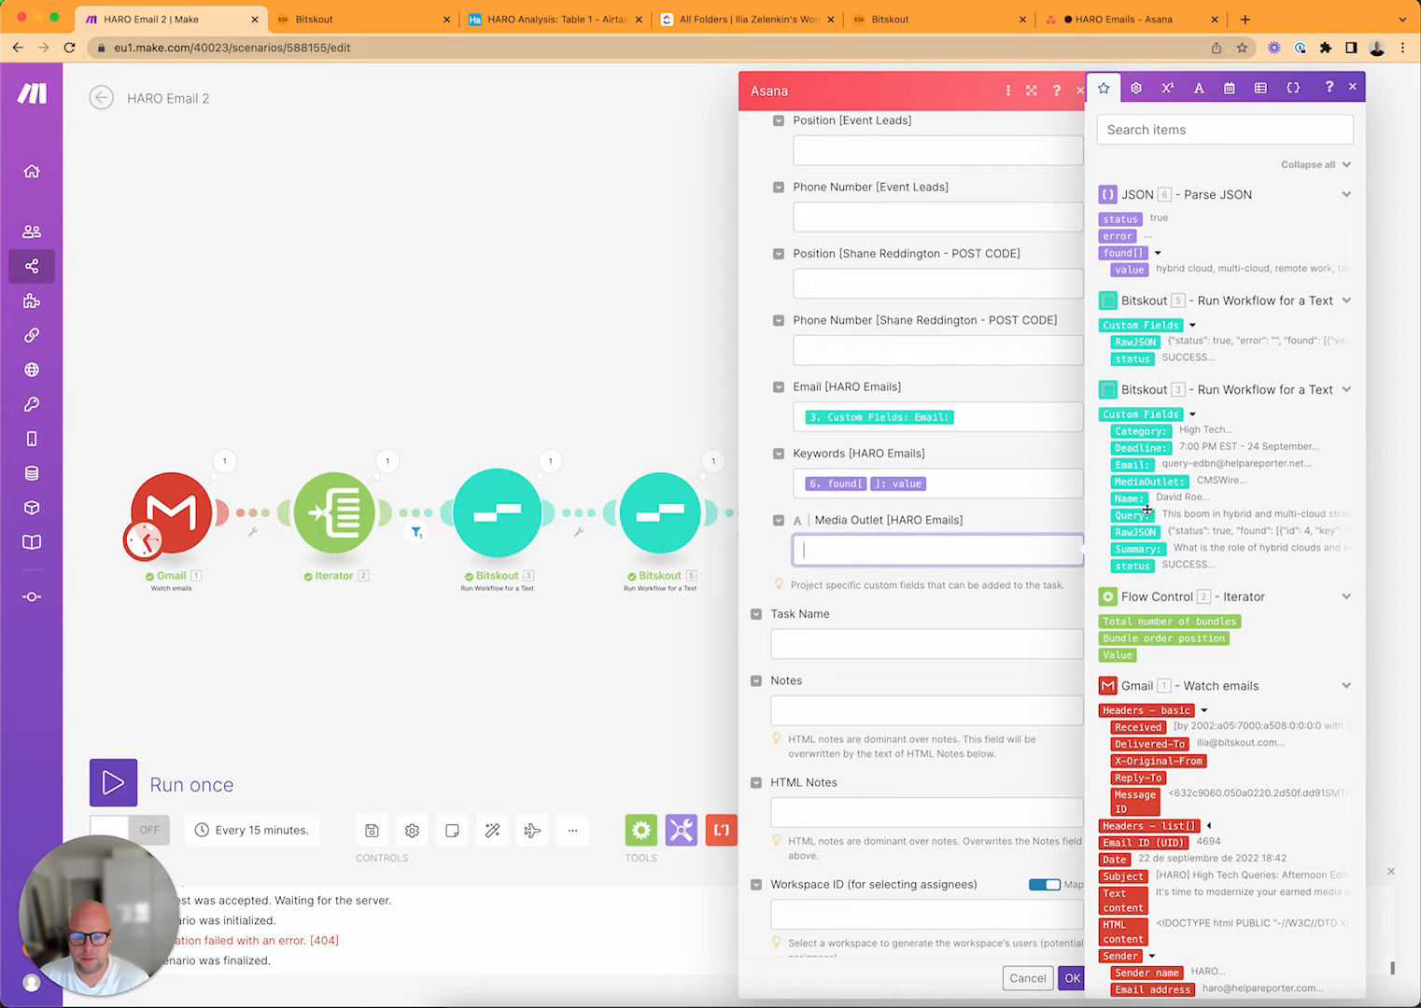
click(1148, 481)
scroll(963, 616, down, 1)
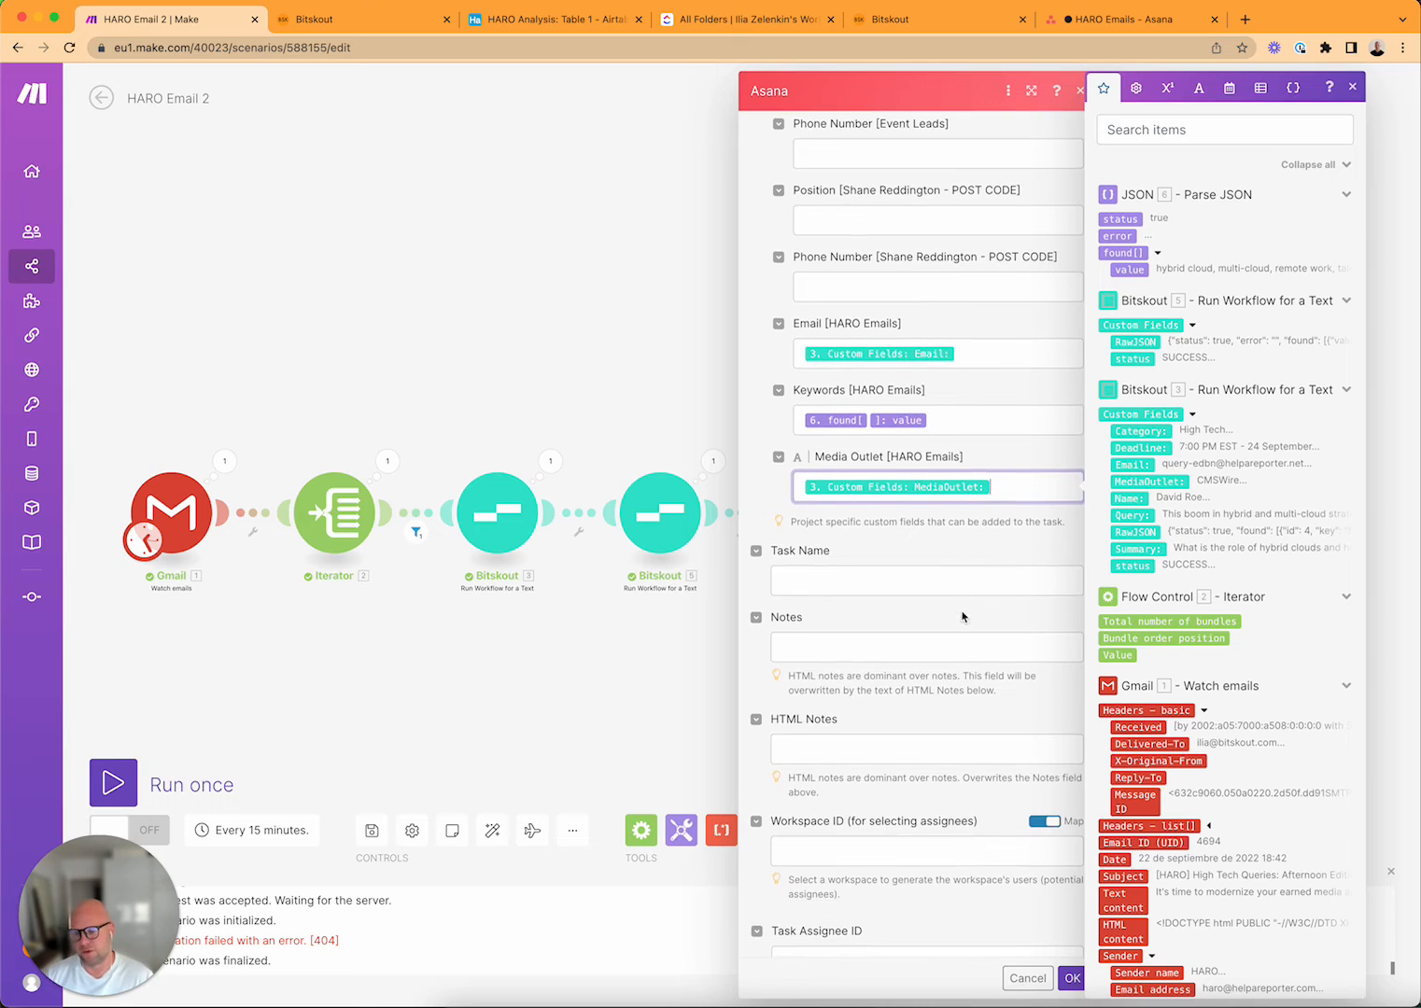
click(960, 579)
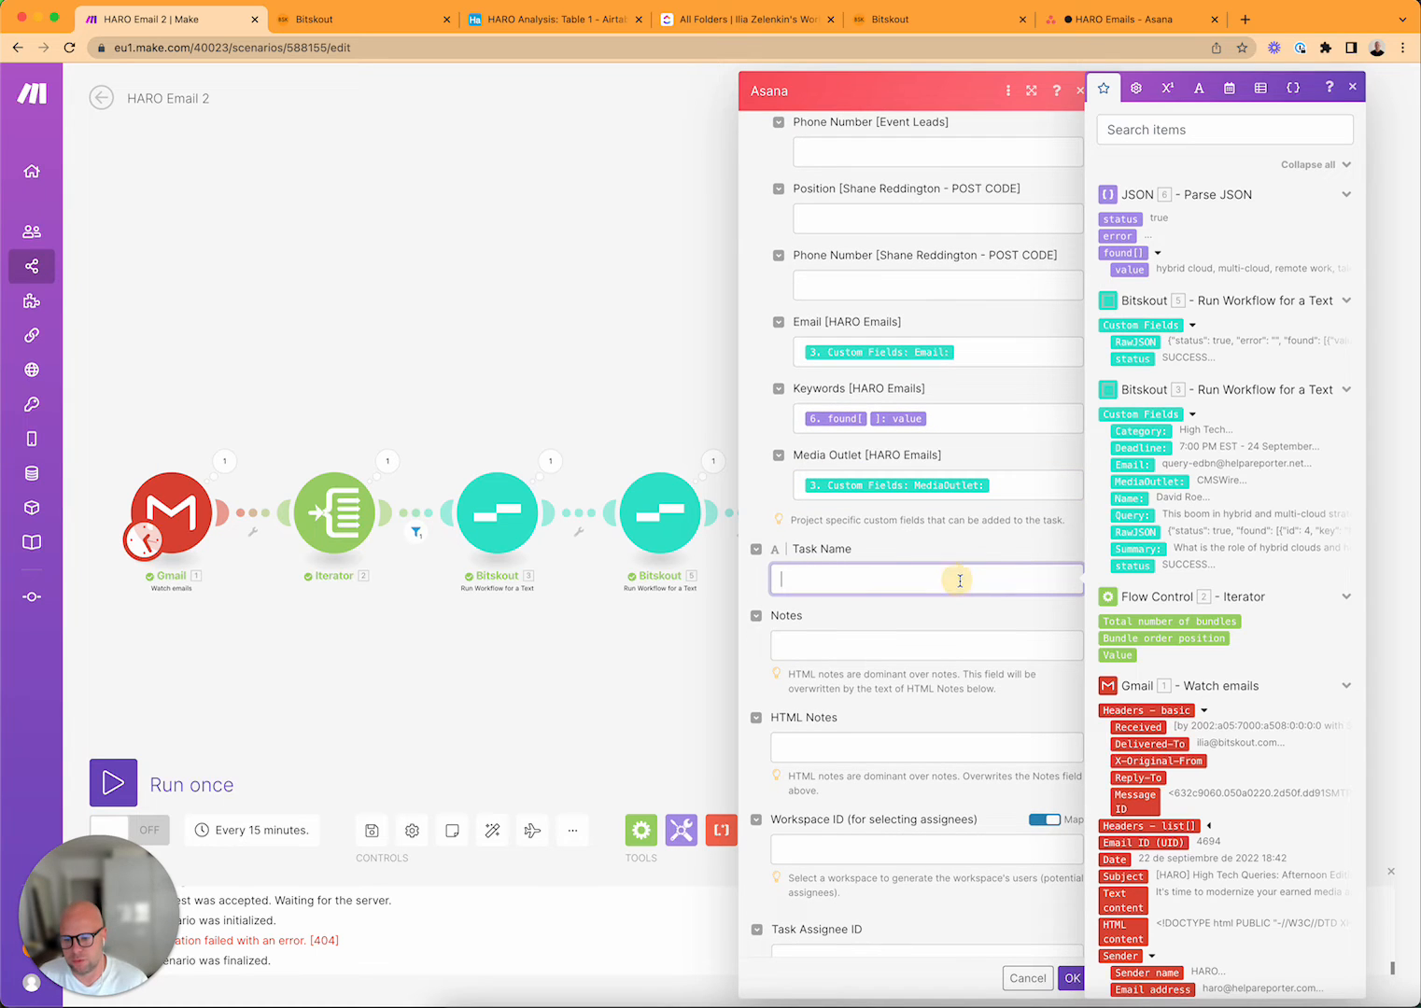
click(1156, 551)
Map the task's Notes to the Iterator's Value
scroll(941, 560, down, 2)
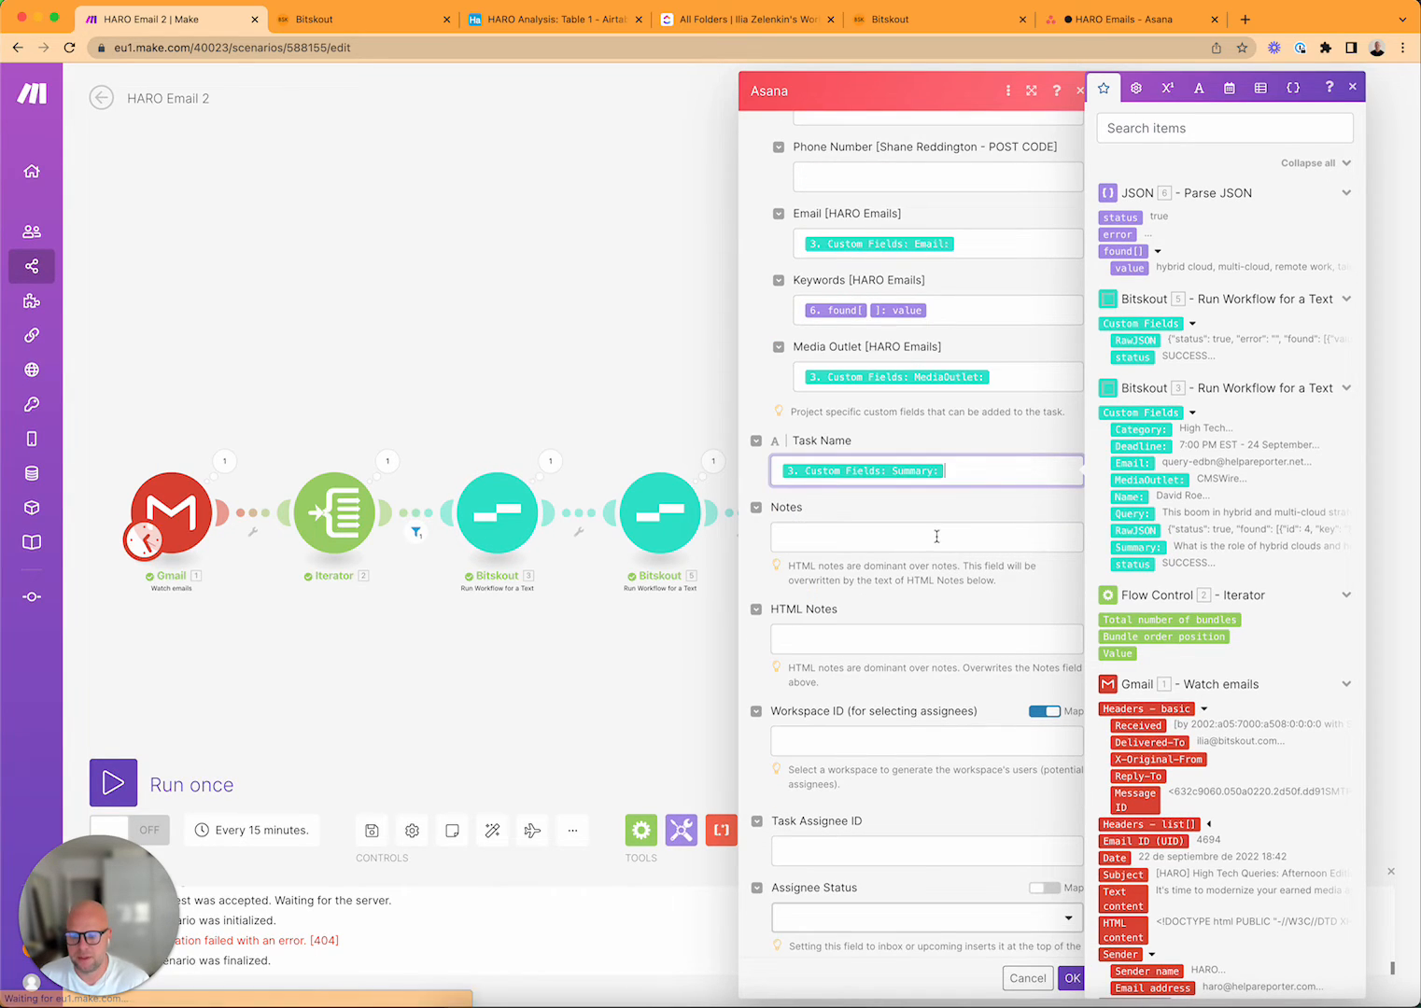
click(936, 536)
scroll(1129, 639, down, 1)
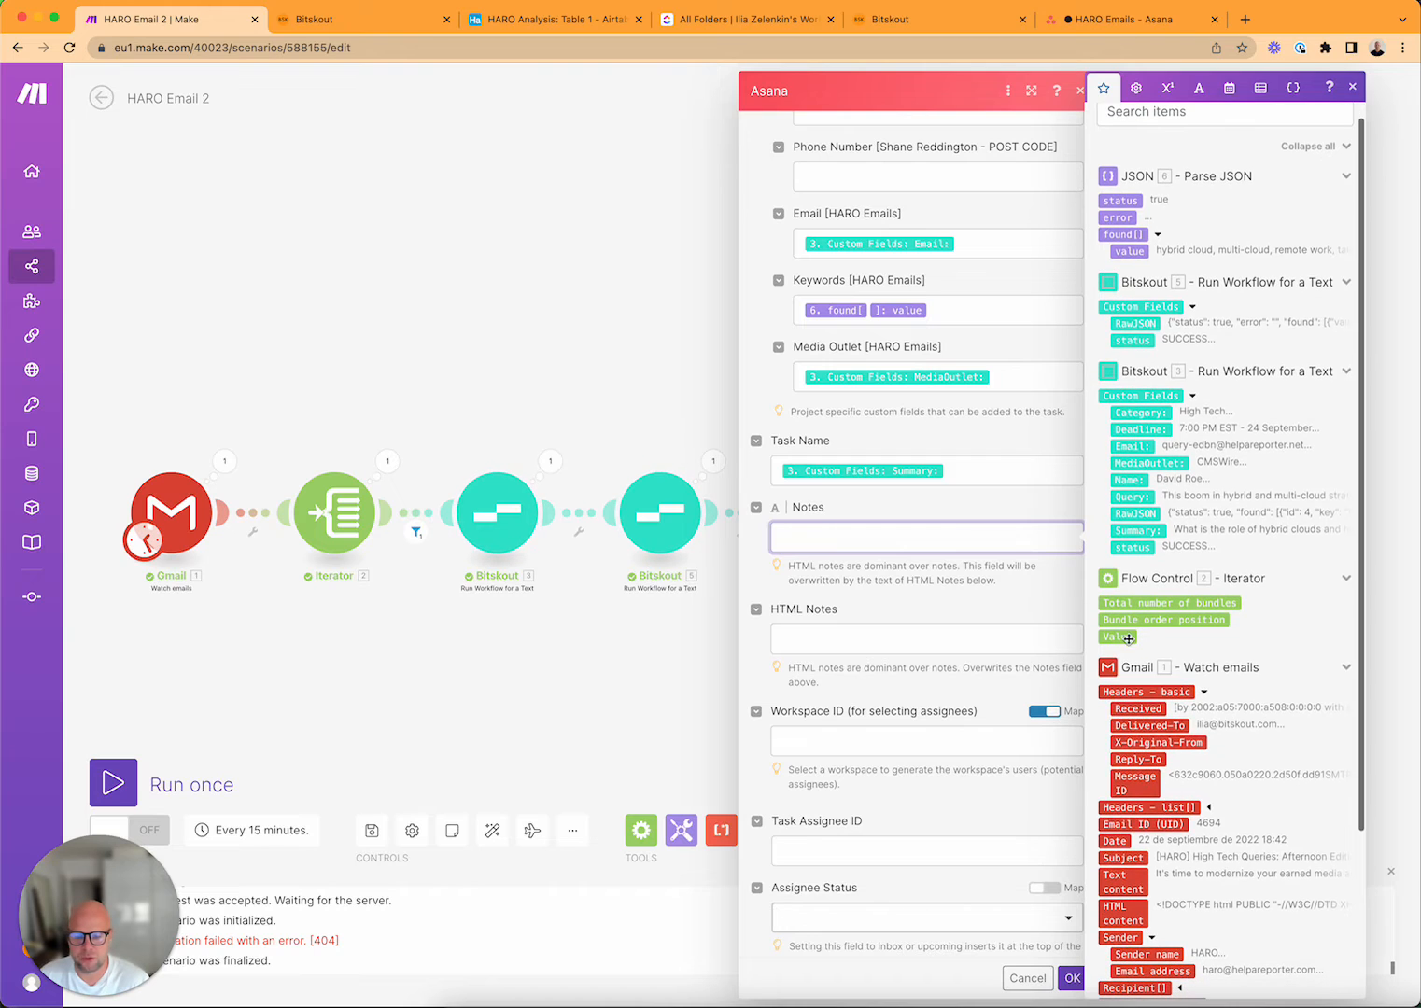
drag(1127, 638, 967, 581)
click(1124, 636)
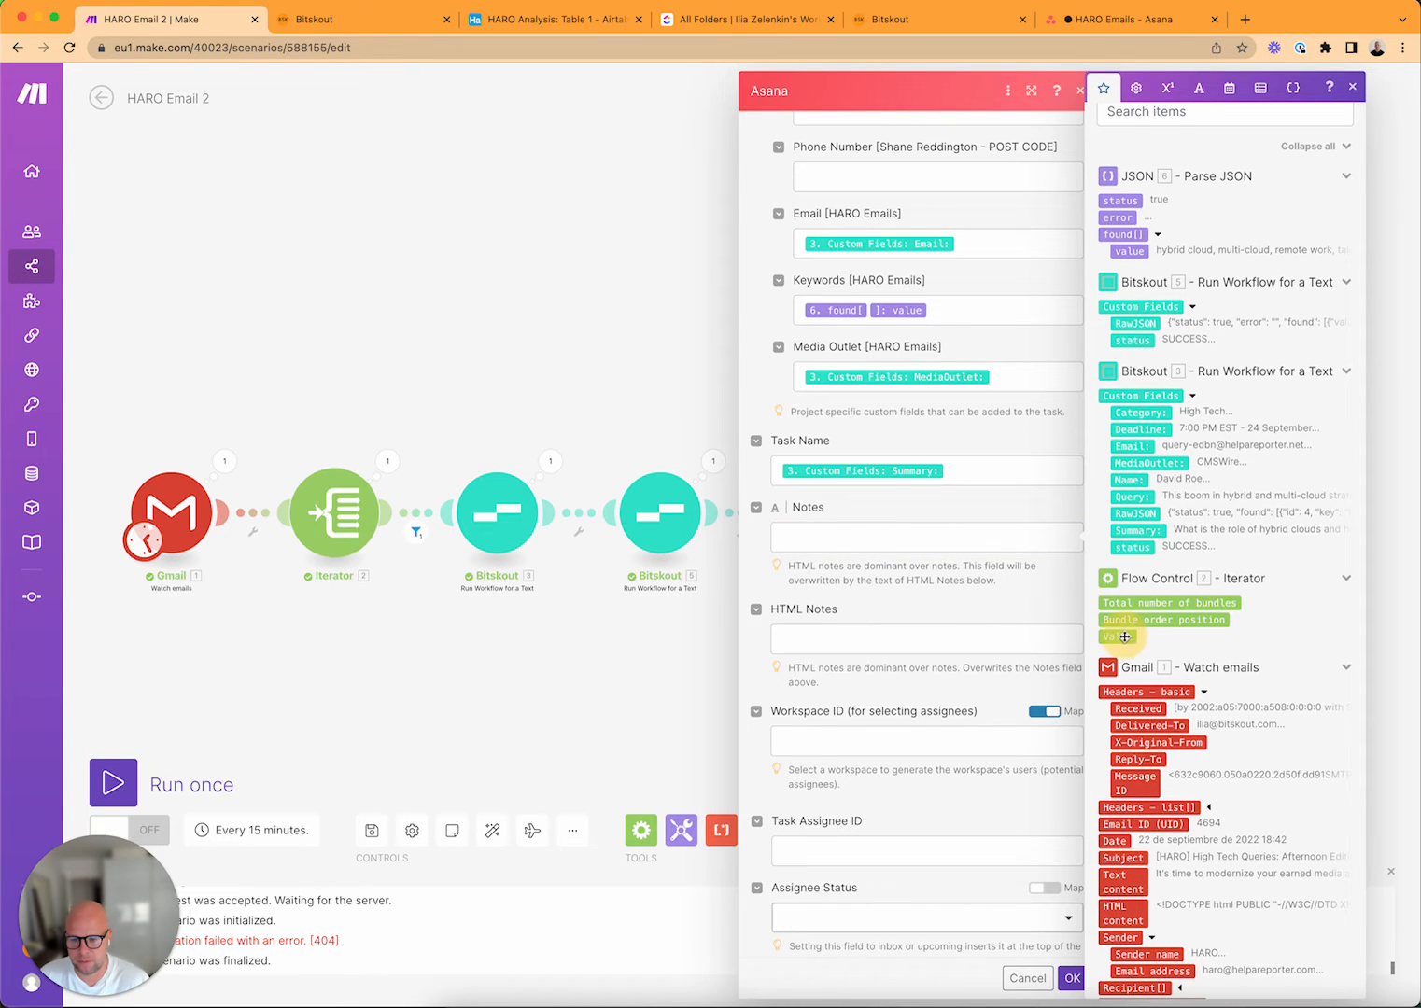
Look through the remaining optional task fields and try to save the Asana module's settings
scroll(957, 616, down, 3)
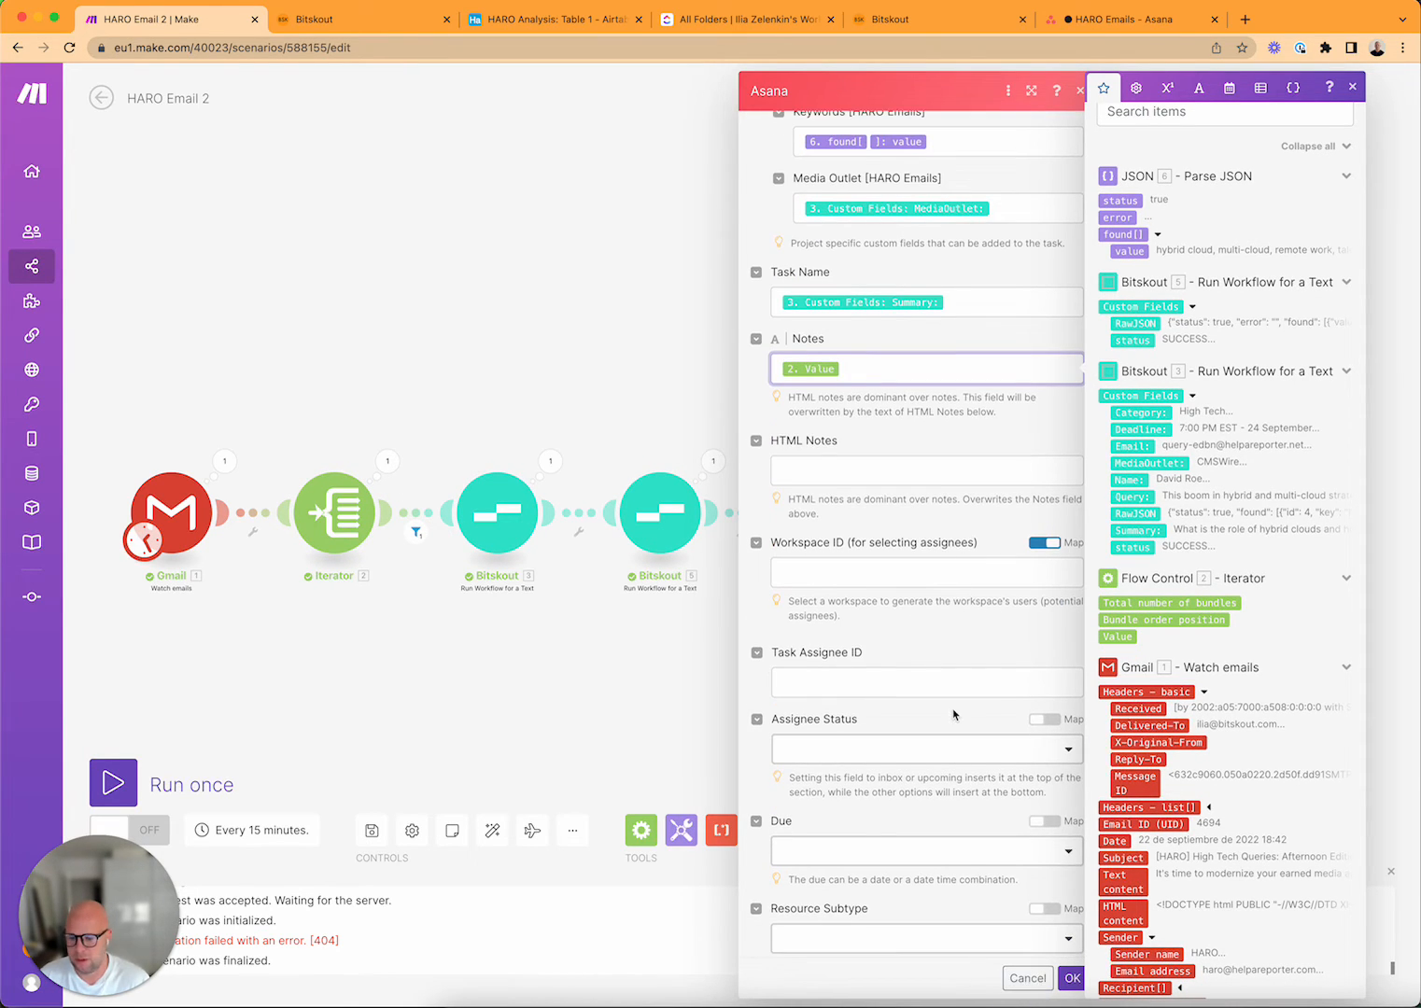
scroll(953, 716, down, 3)
scroll(938, 592, down, 6)
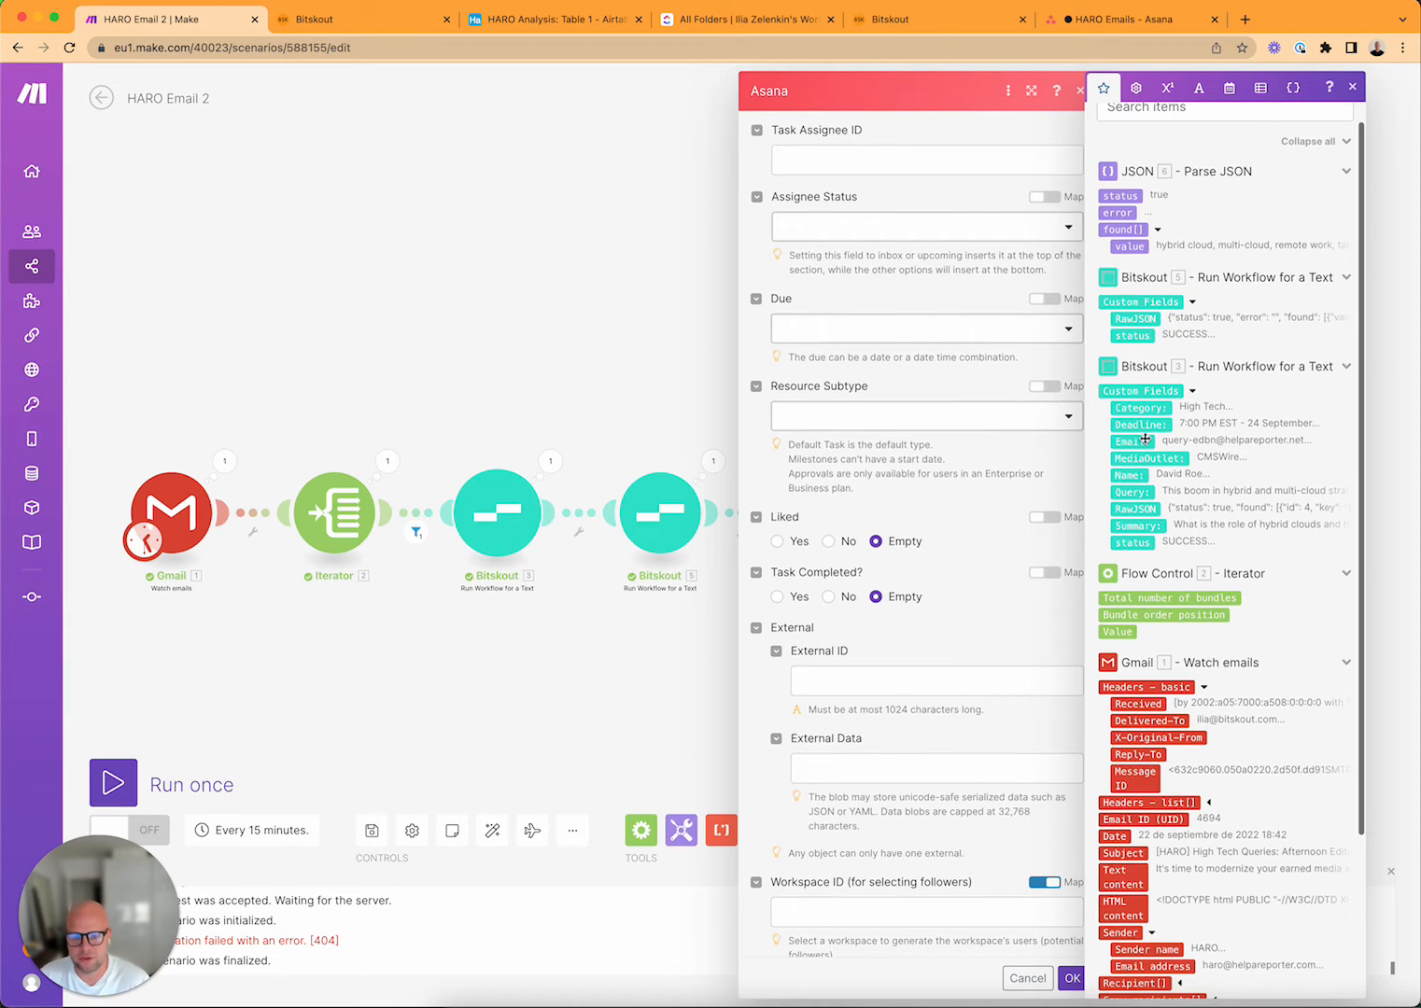
scroll(905, 590, down, 2)
scroll(905, 590, down, 4)
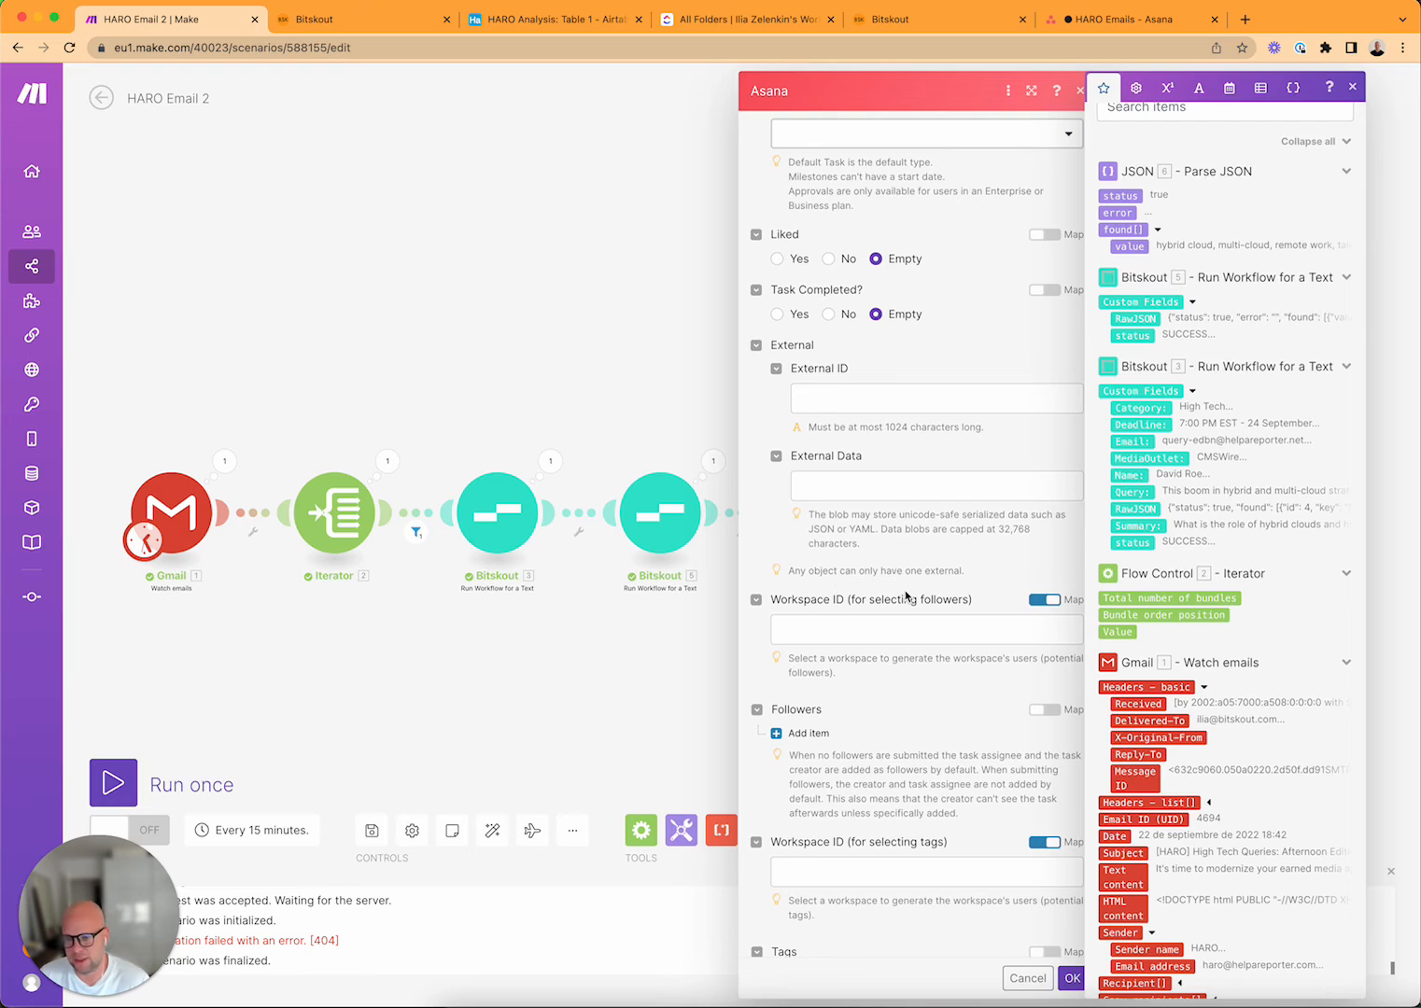
click(1069, 979)
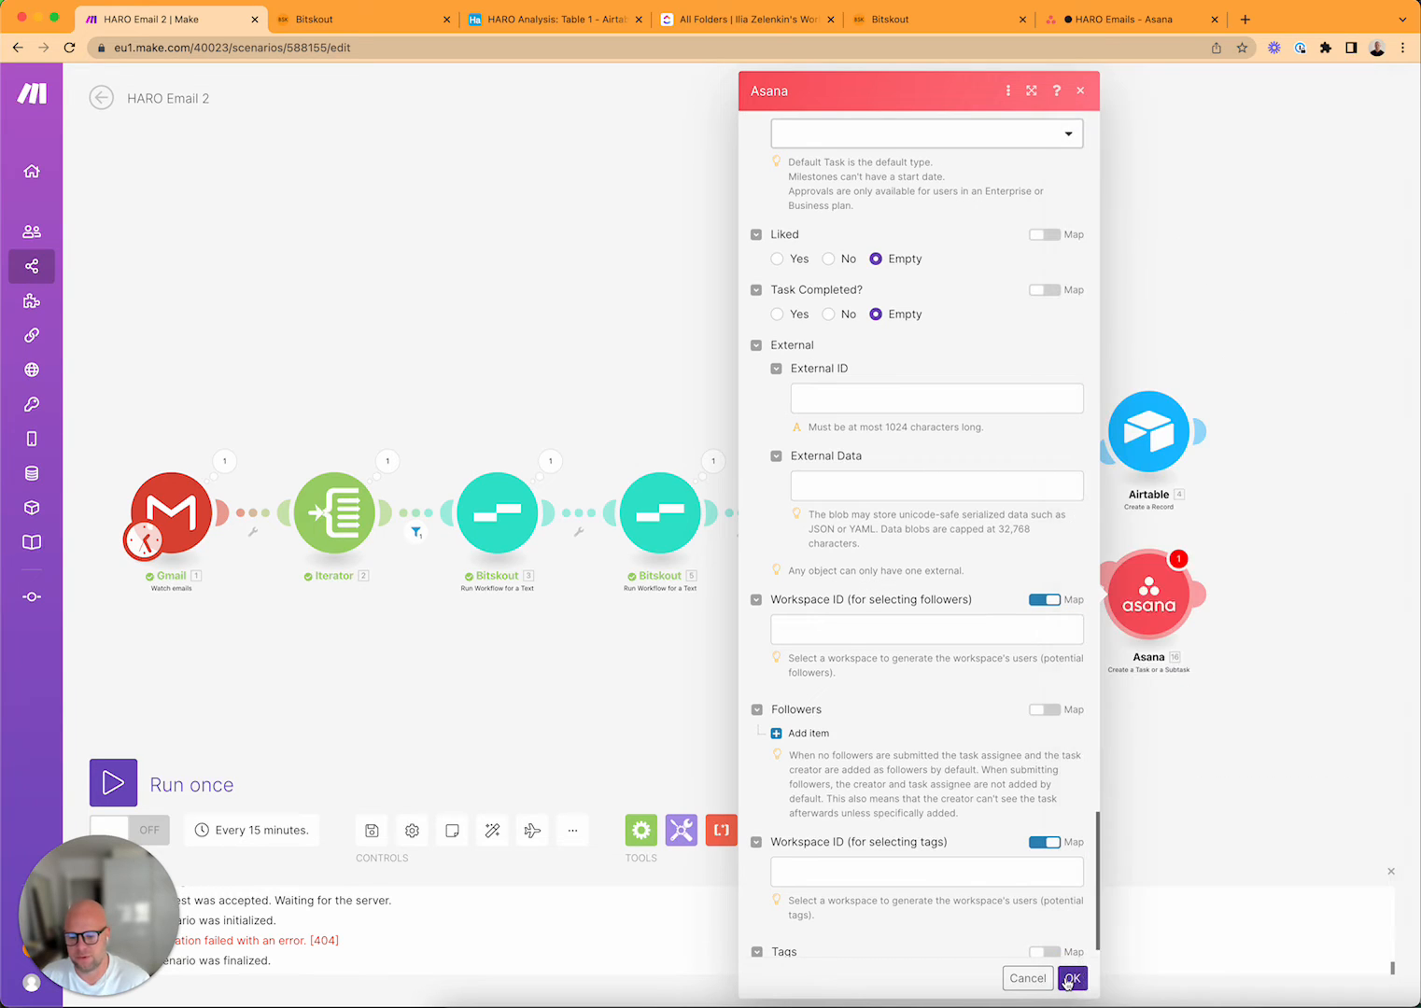
click(1074, 985)
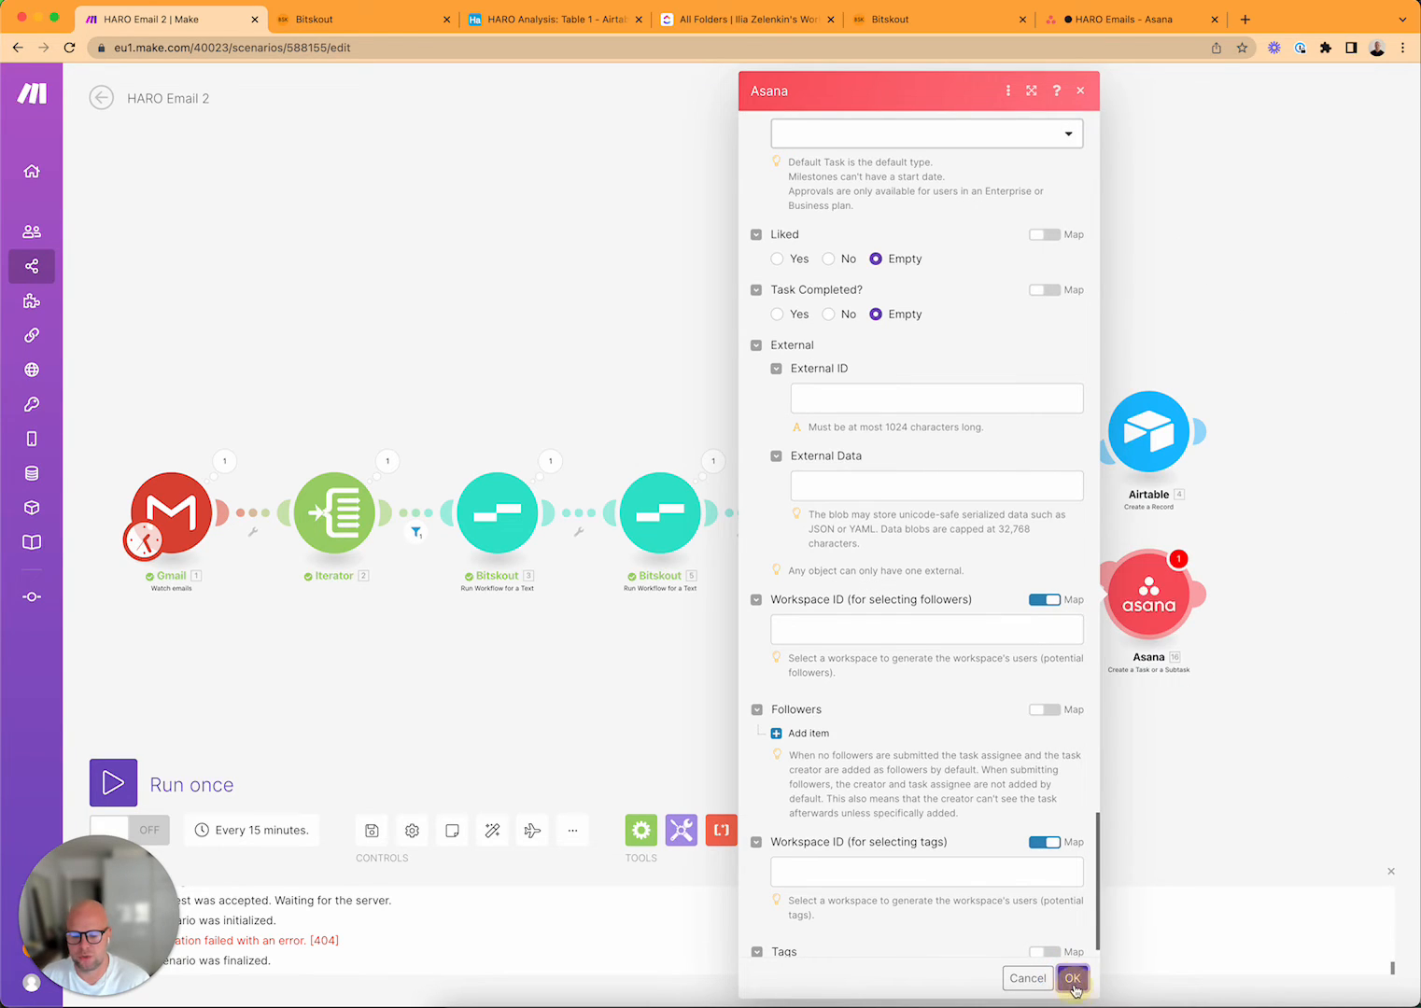
Change the Asana module's Task destination to Projects and select the HARO Emails project
scroll(938, 655, up, 20)
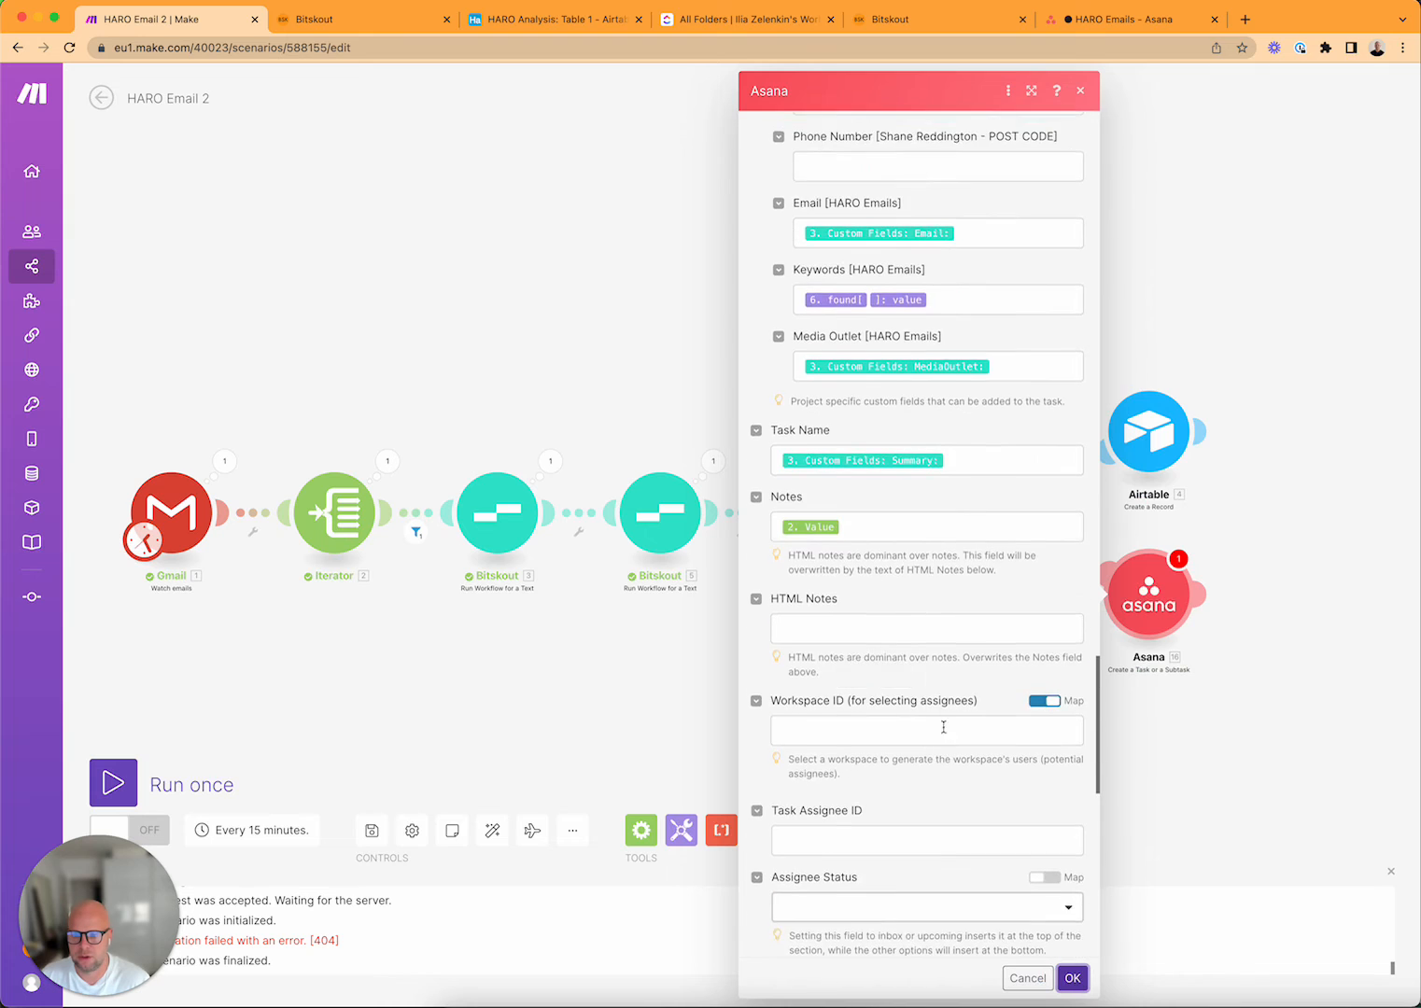
scroll(940, 712, up, 15)
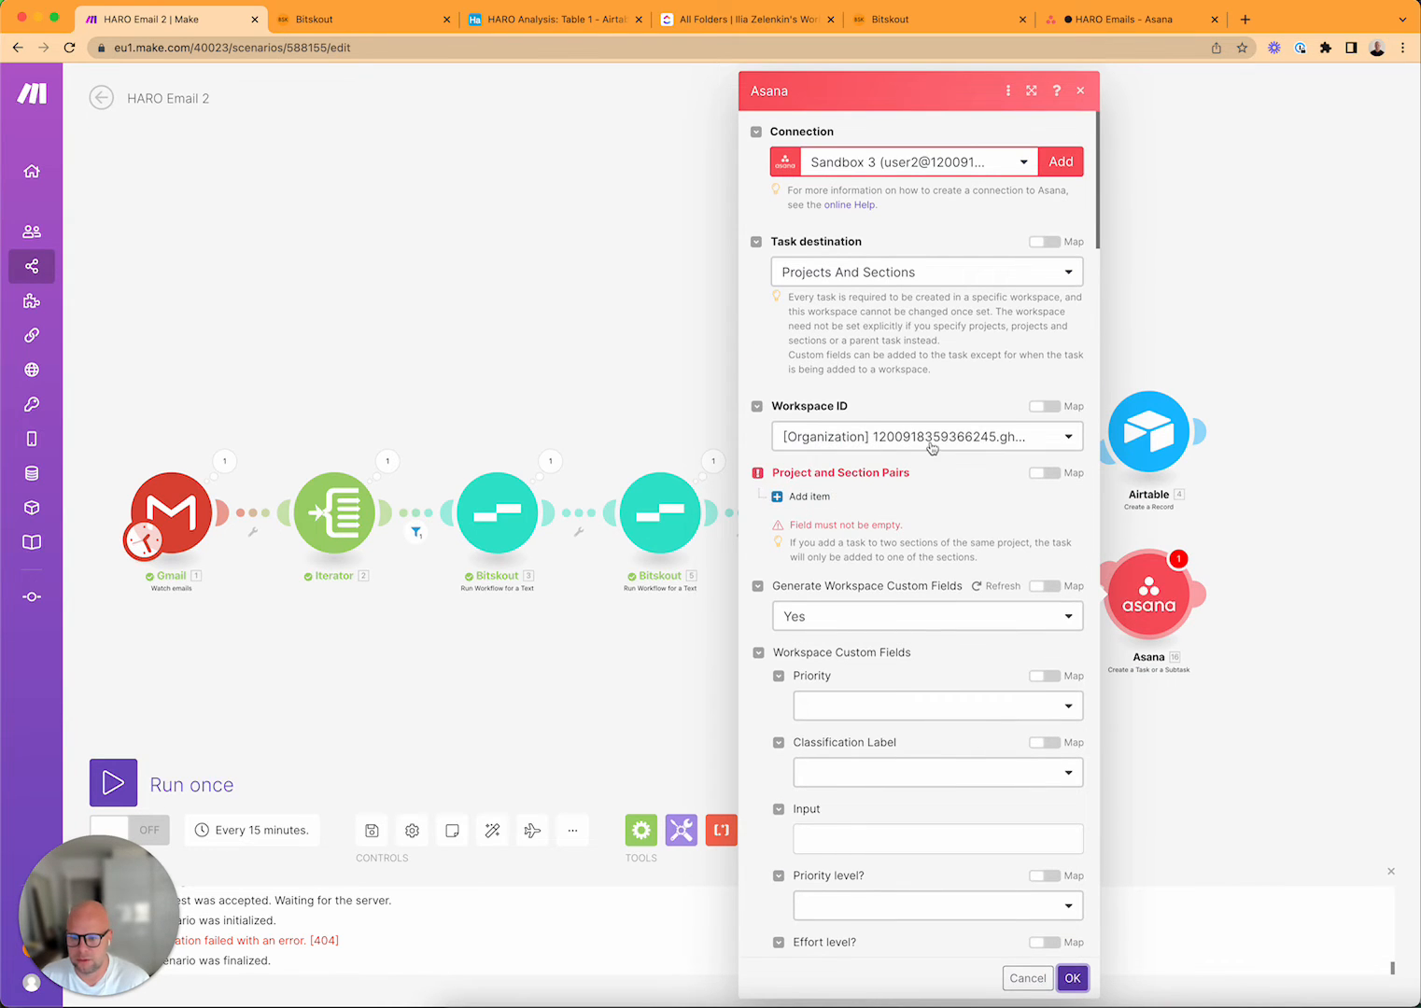
click(933, 272)
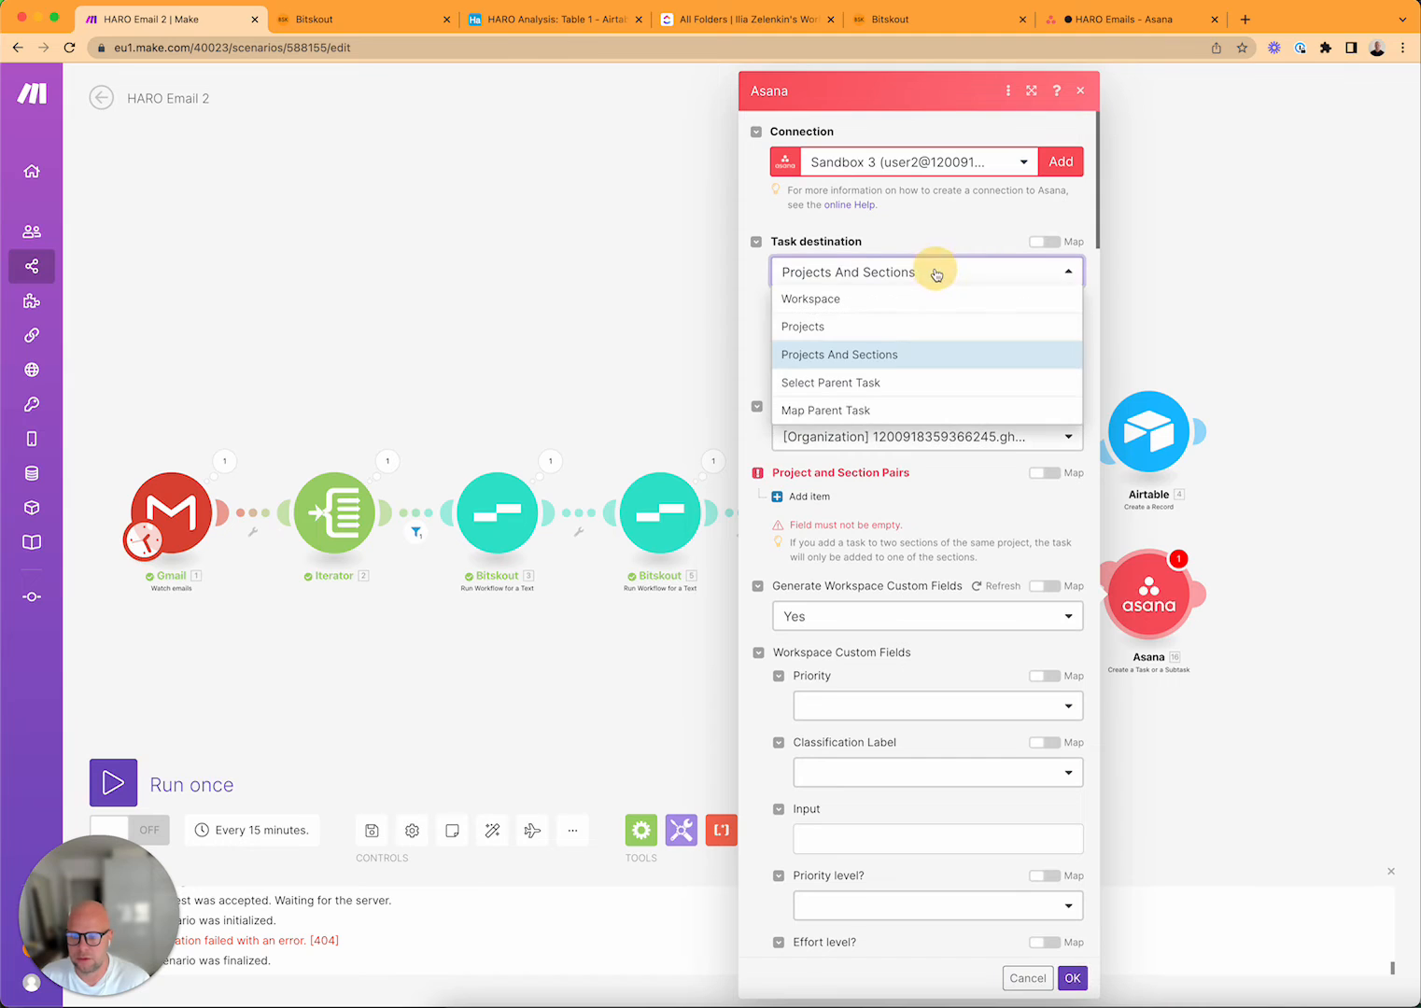
click(867, 329)
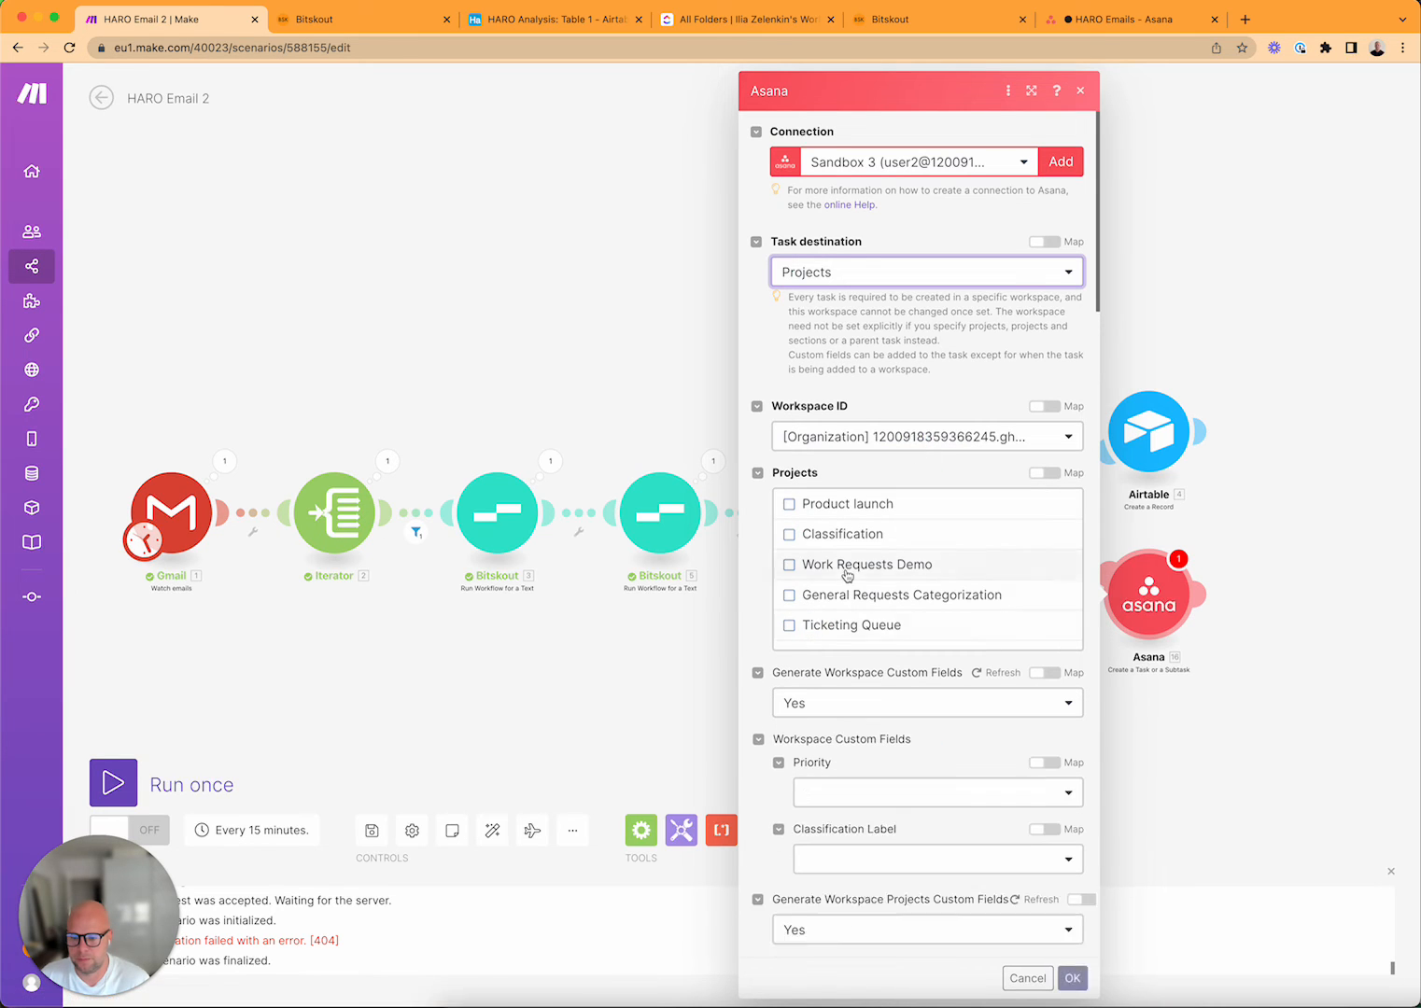
scroll(788, 616, down, 5)
click(789, 636)
Check the mapped custom fields, Task Name and Notes, and save the Asana module's settings
scroll(780, 579, down, 6)
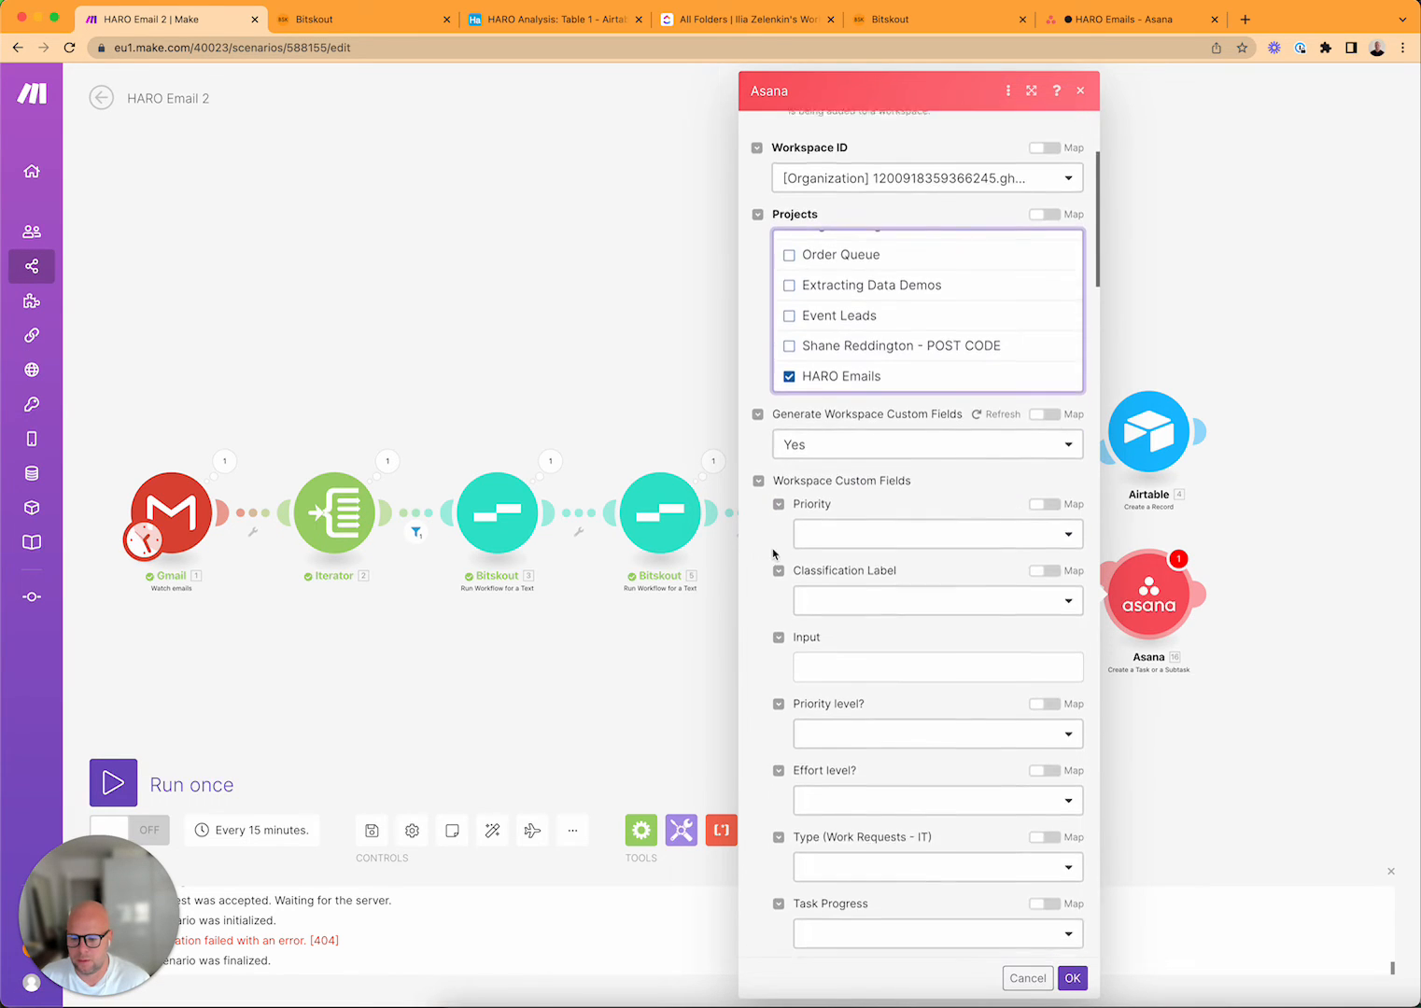
scroll(856, 596, down, 10)
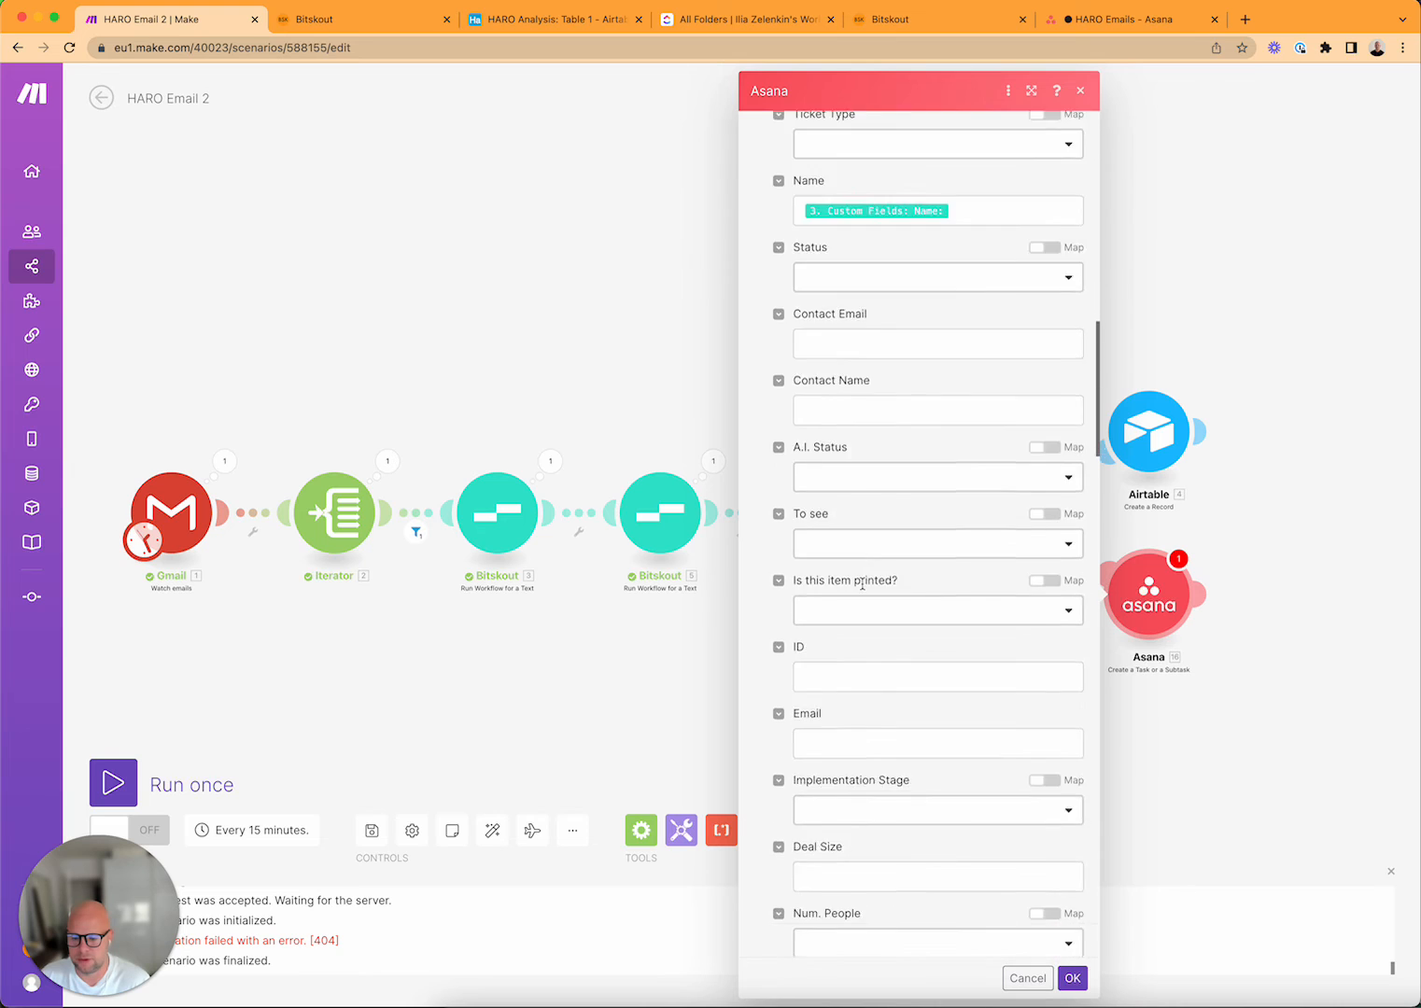
scroll(863, 587, down, 10)
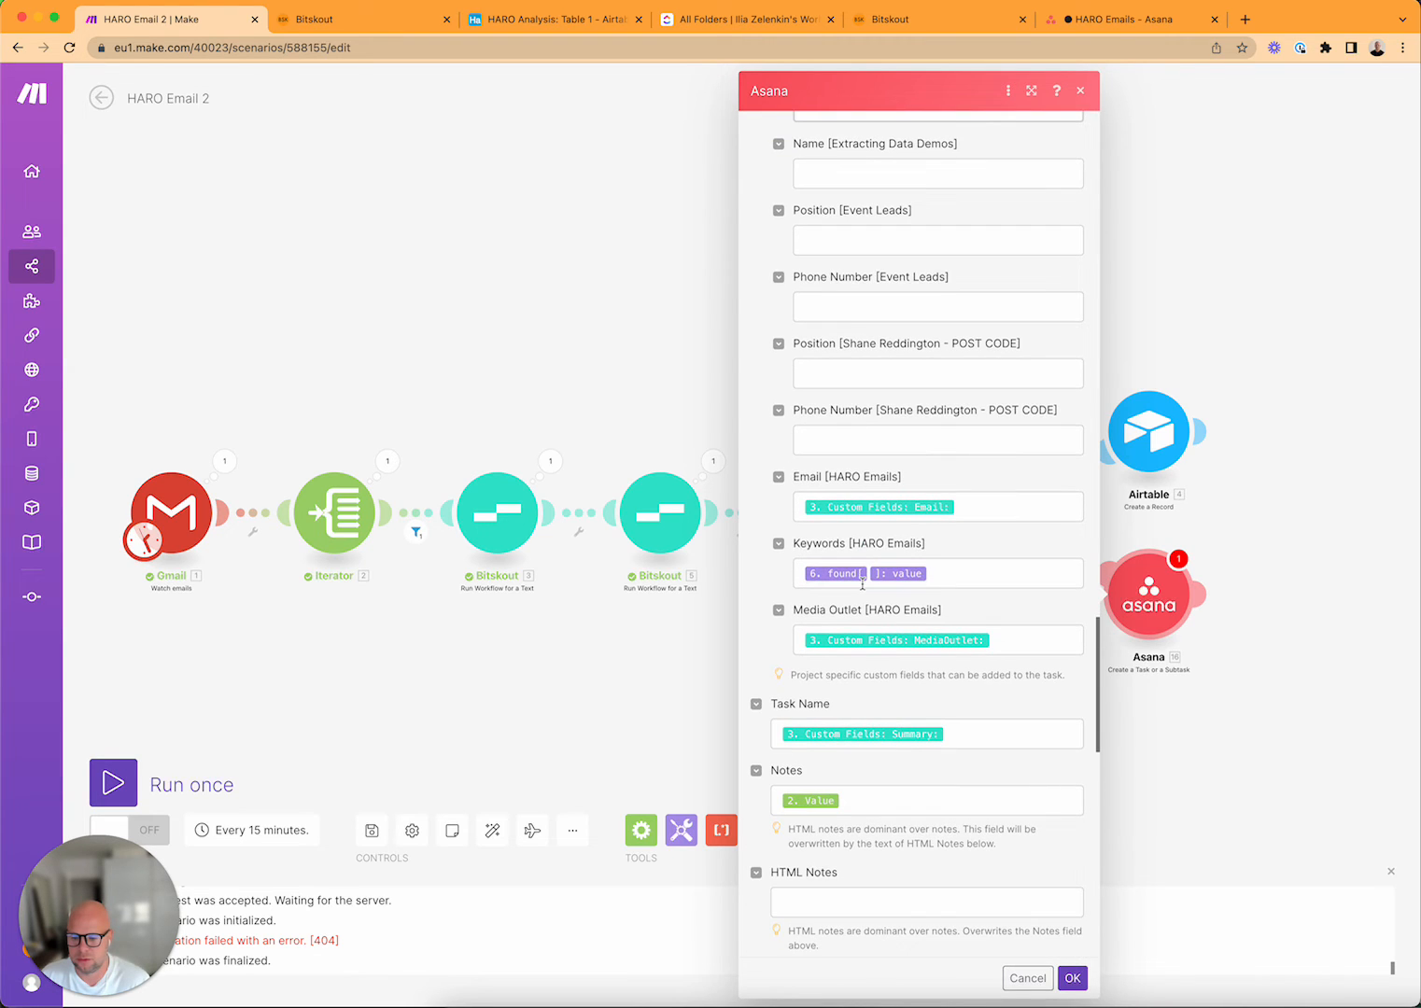
scroll(883, 644, down, 3)
click(1073, 978)
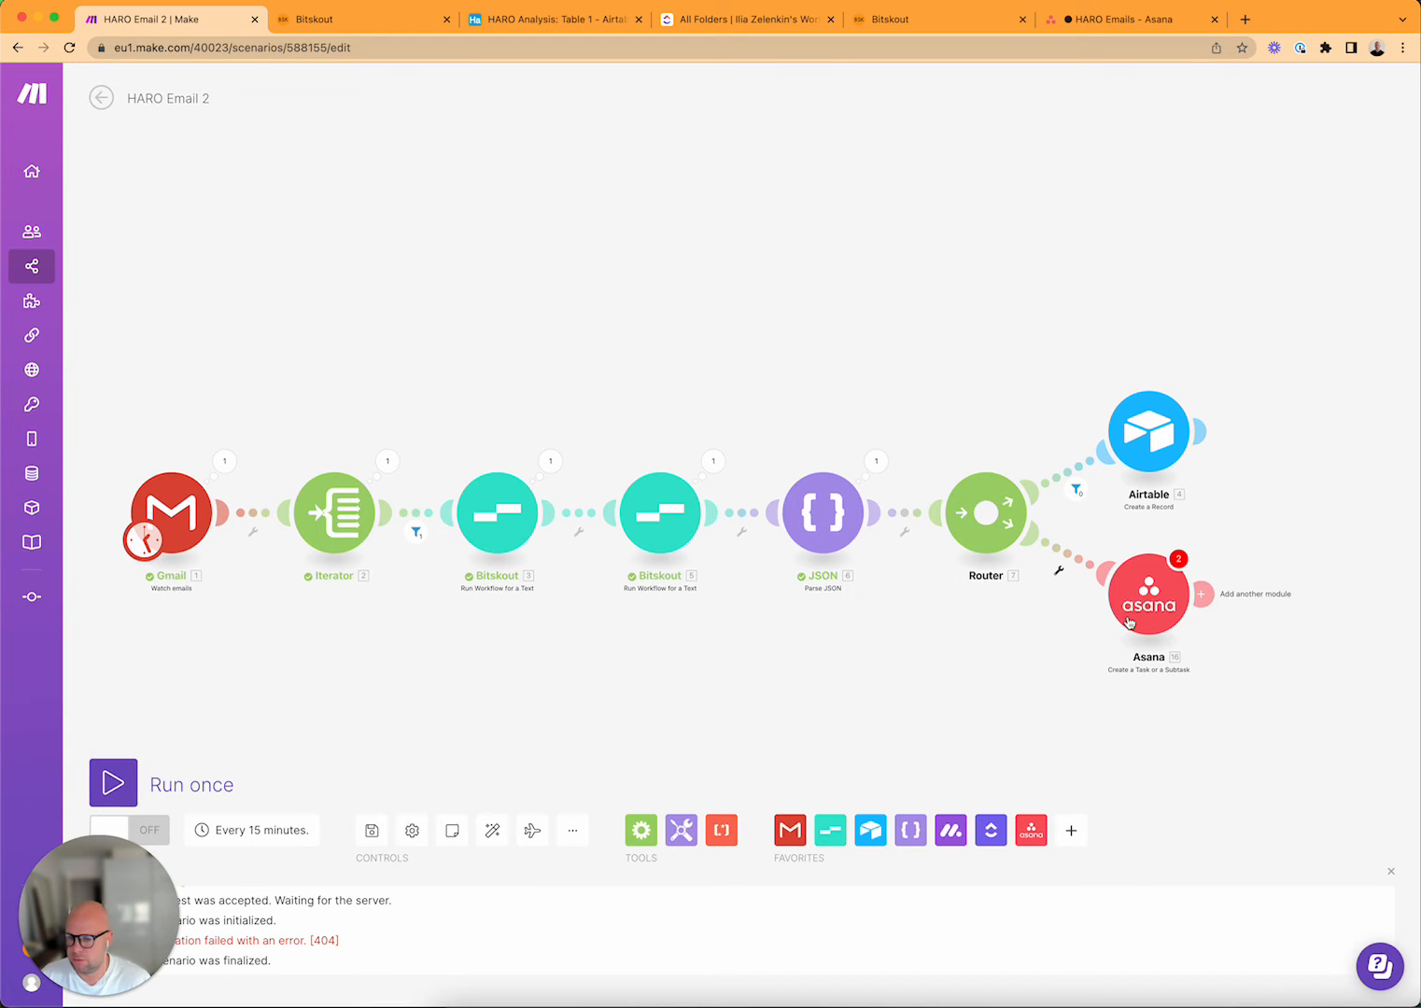
Reopen the Asana module on the router's lower branch, recheck its field settings and save them again
click(1202, 594)
click(1226, 507)
click(1003, 597)
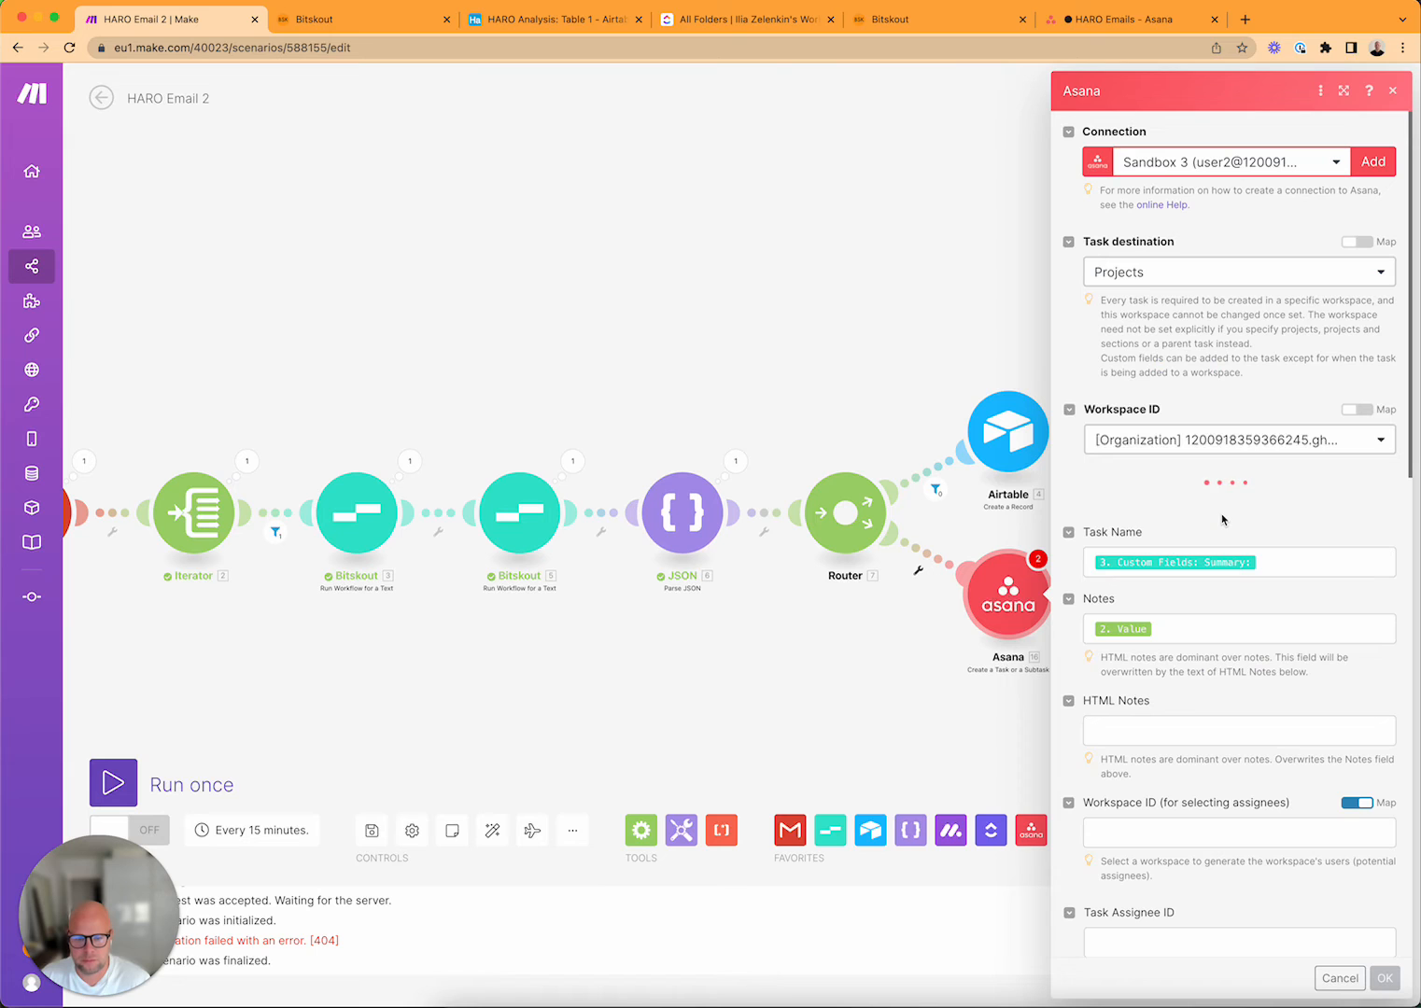
scroll(1193, 502, down, 10)
scroll(1333, 861, down, 3)
click(1385, 978)
Run the scenario once and switch to Asana to check the HARO Emails project for new tasks
click(111, 785)
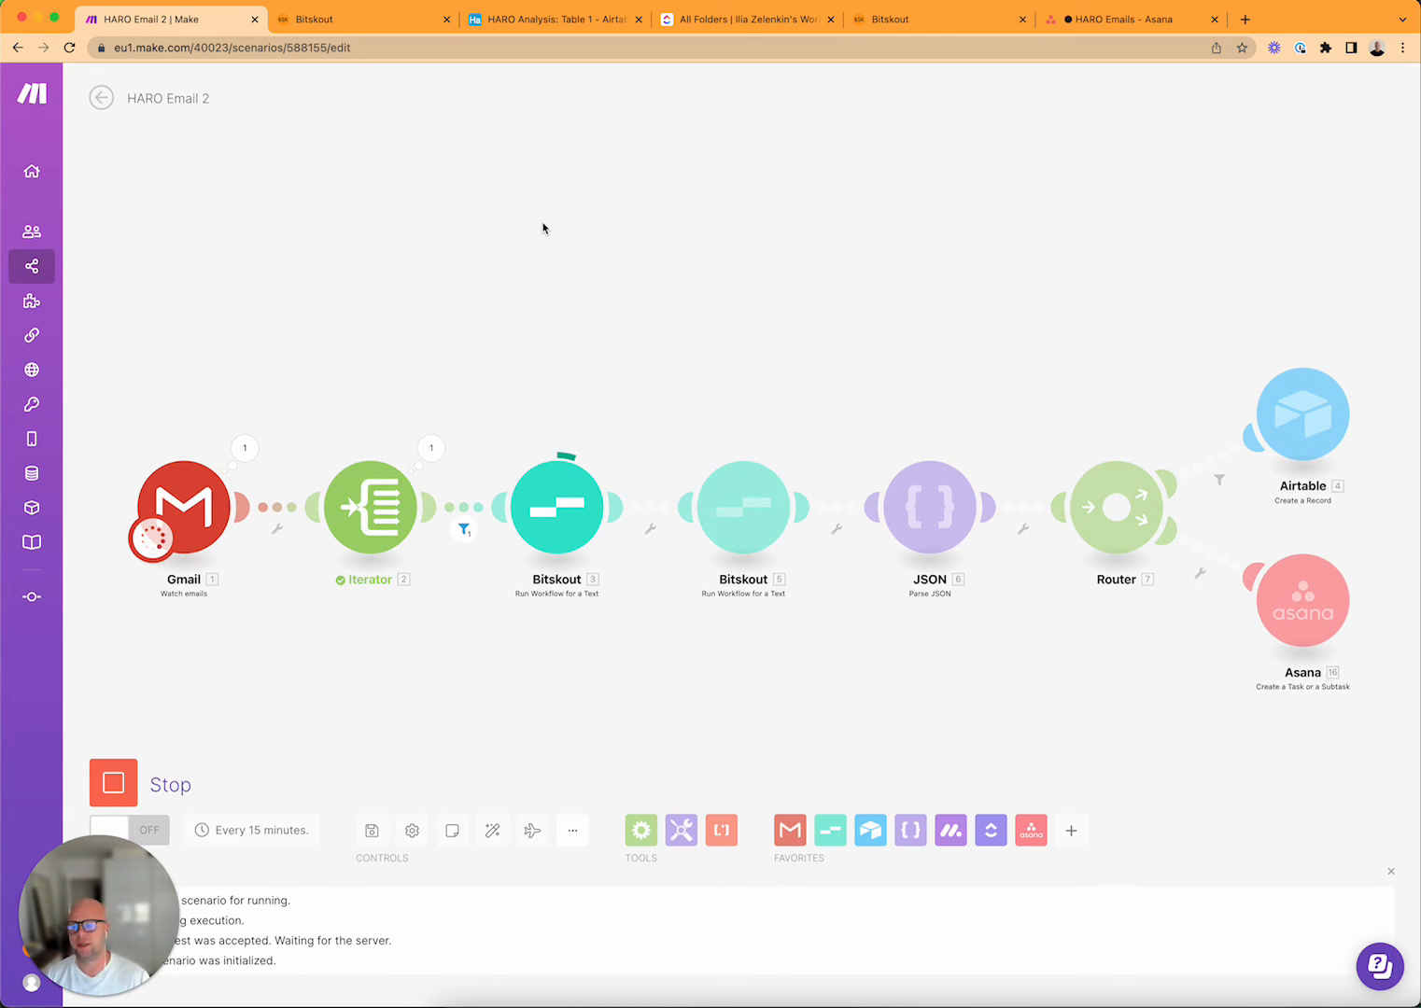
click(1097, 19)
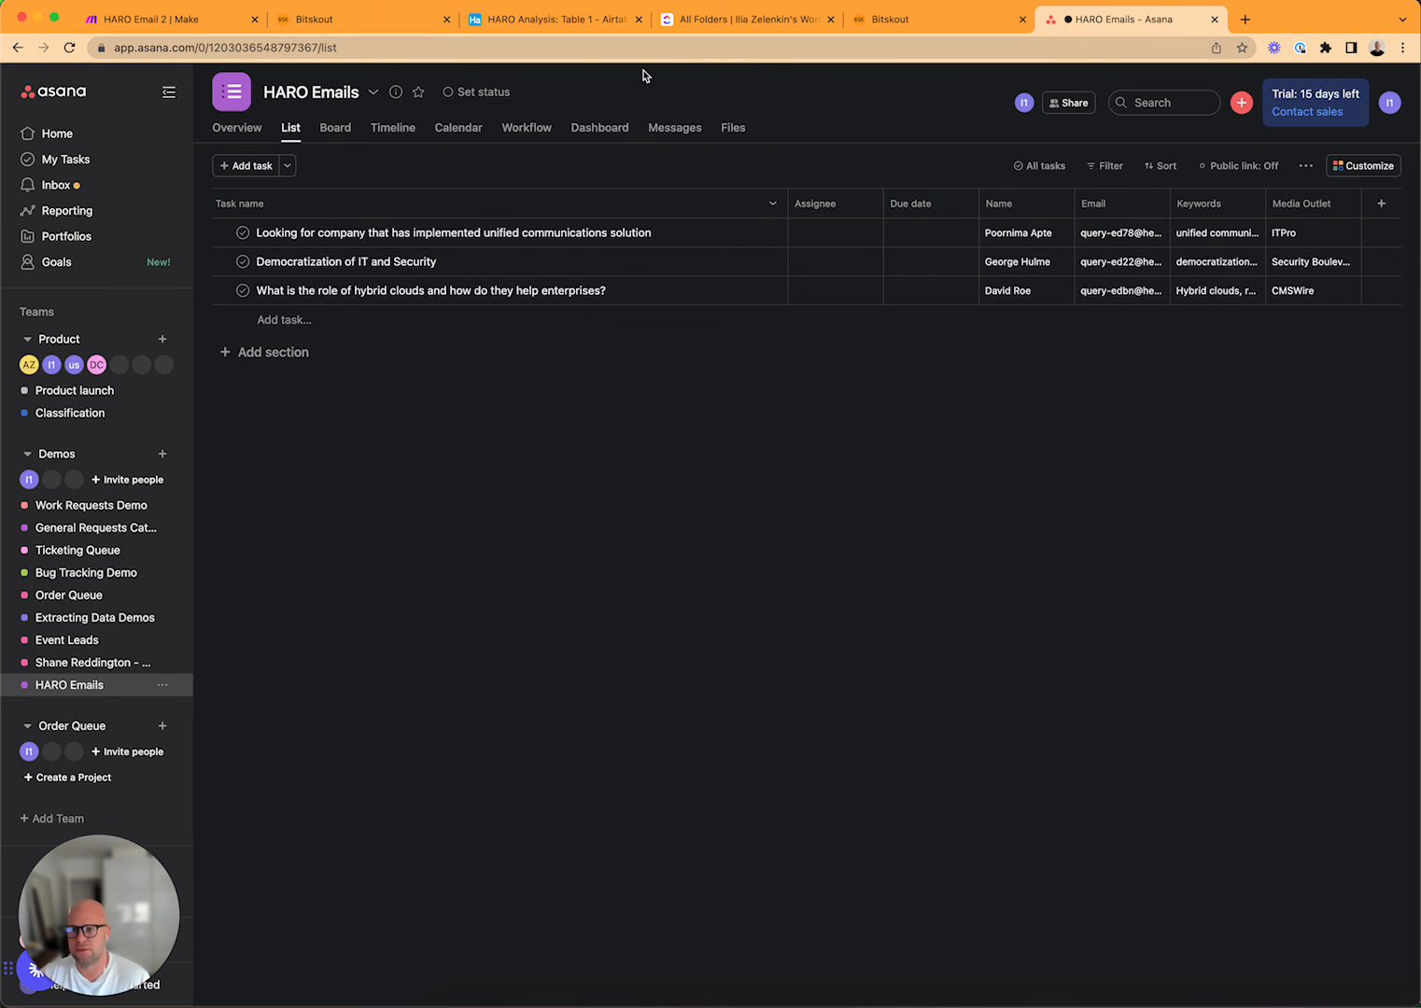
Check the run's progress in the Make scenario, and return to Asana's HARO Emails list to examine the created tasks
click(904, 21)
click(354, 17)
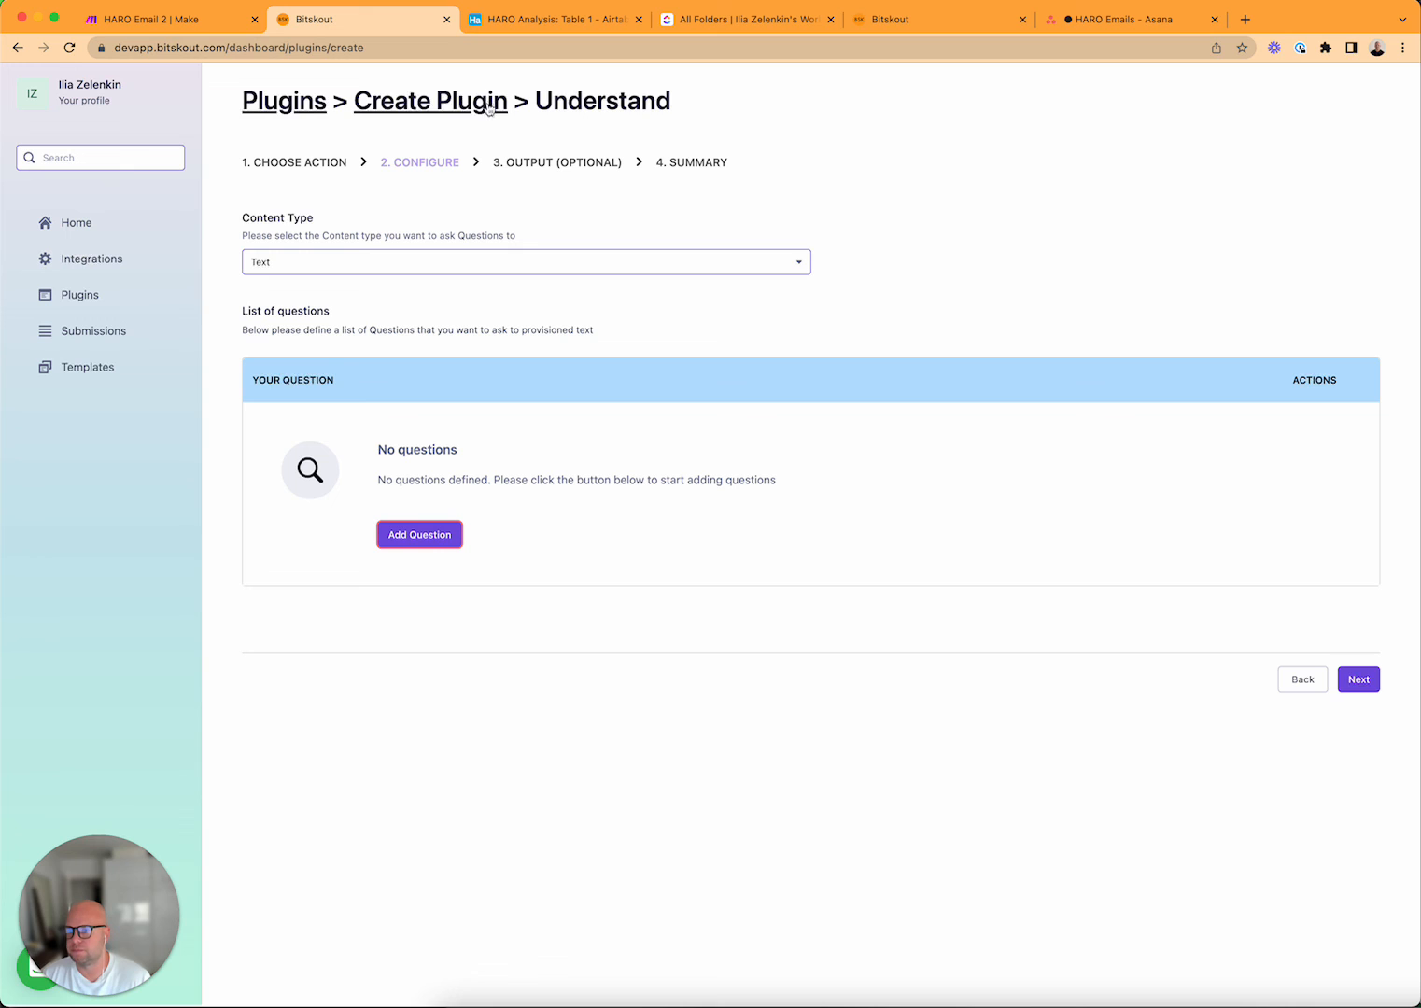
click(186, 20)
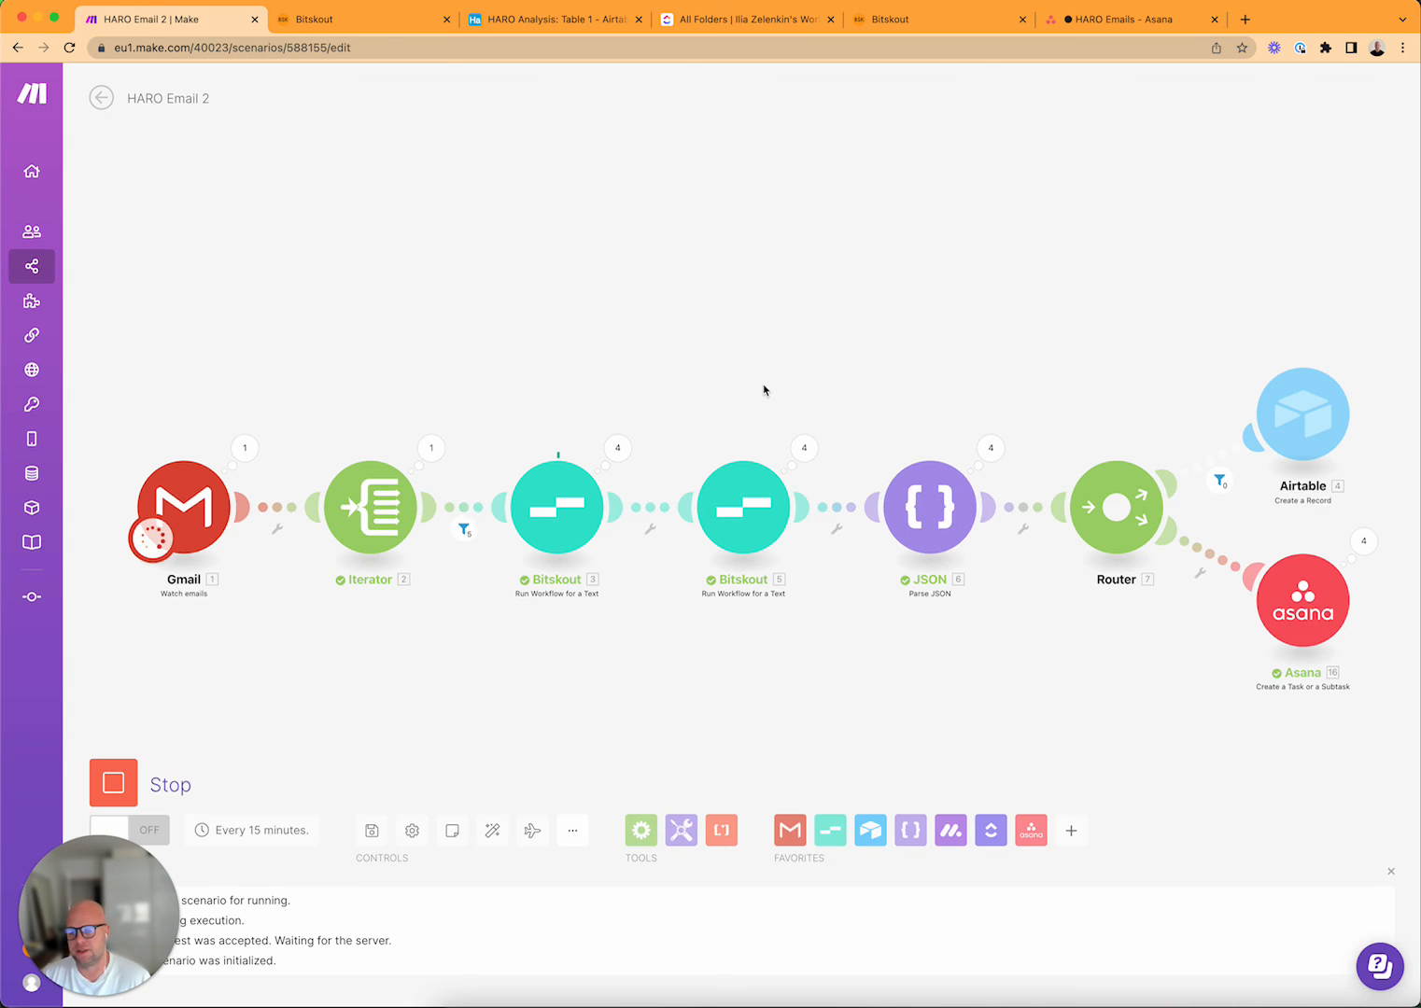
scroll(902, 360, right, 1)
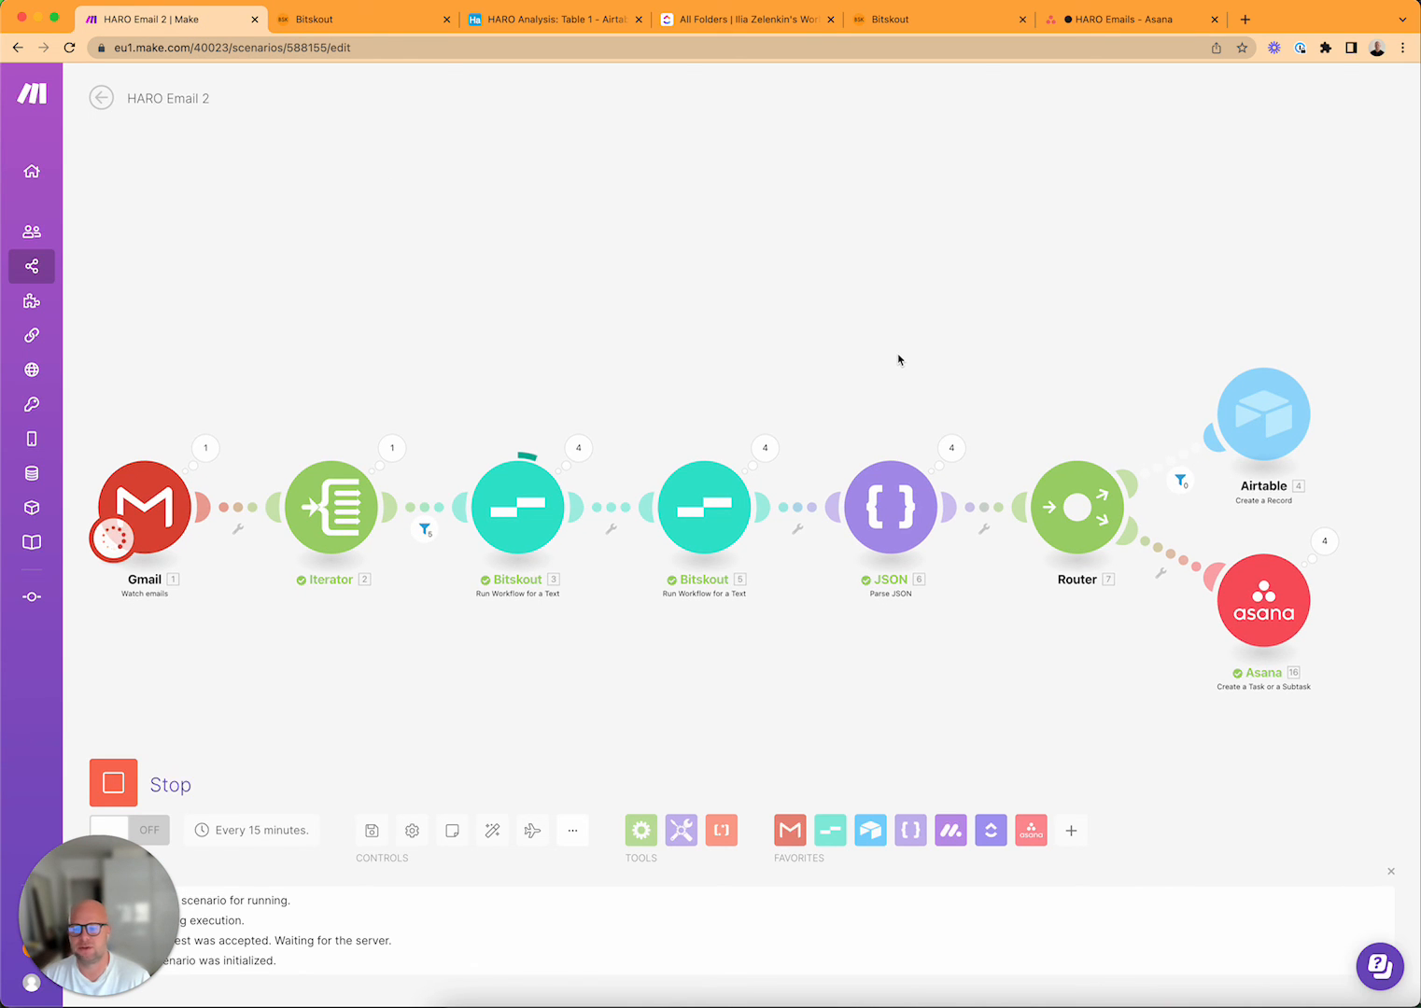
scroll(901, 360, left, 1)
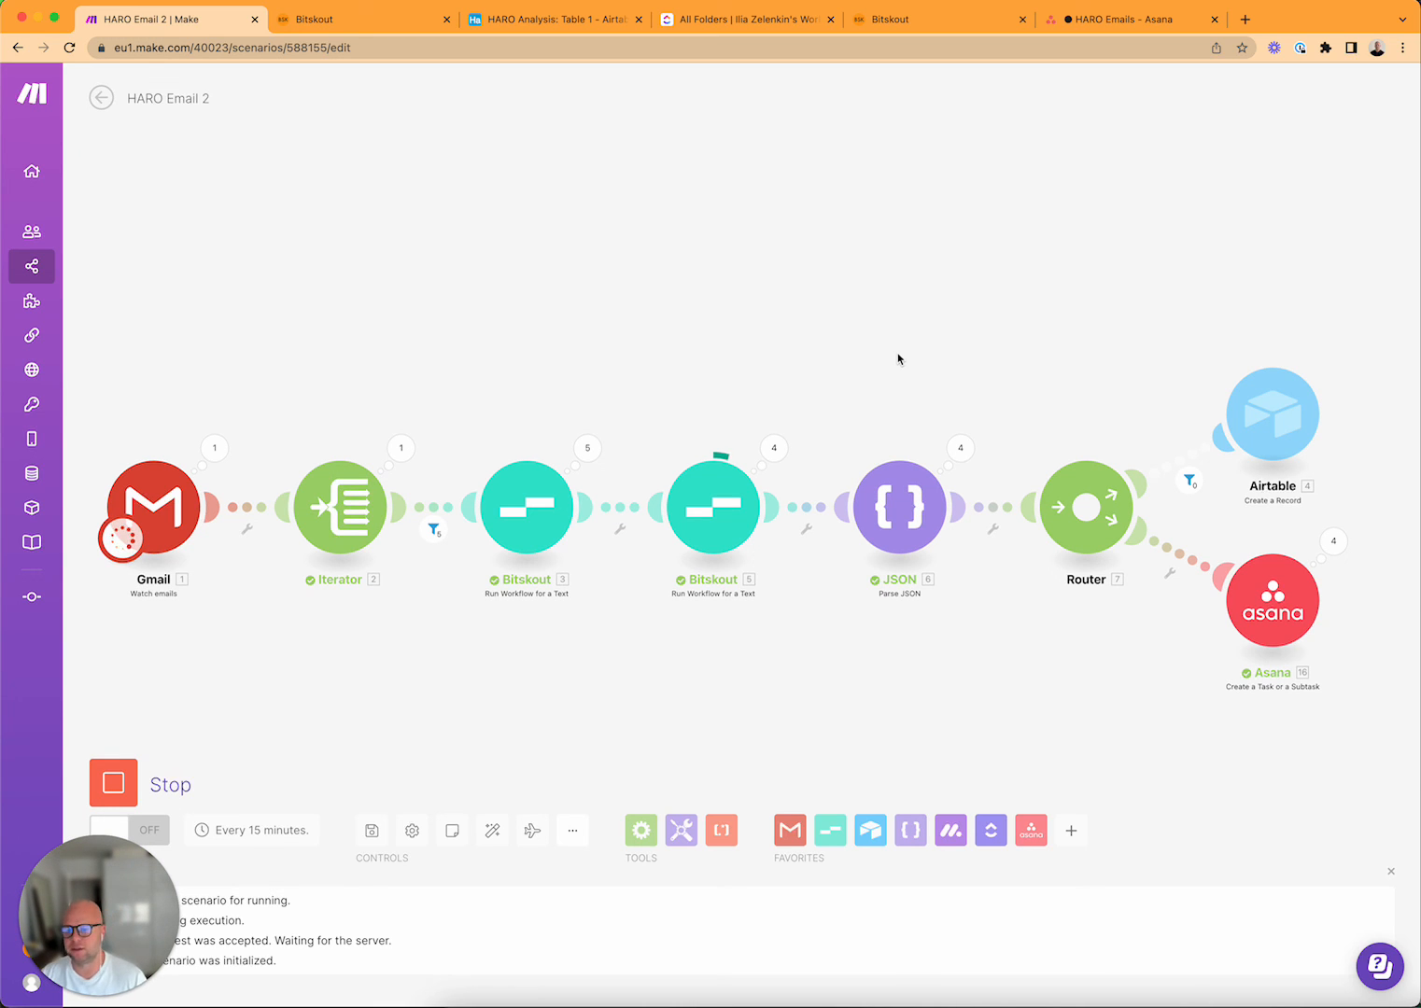
click(1116, 20)
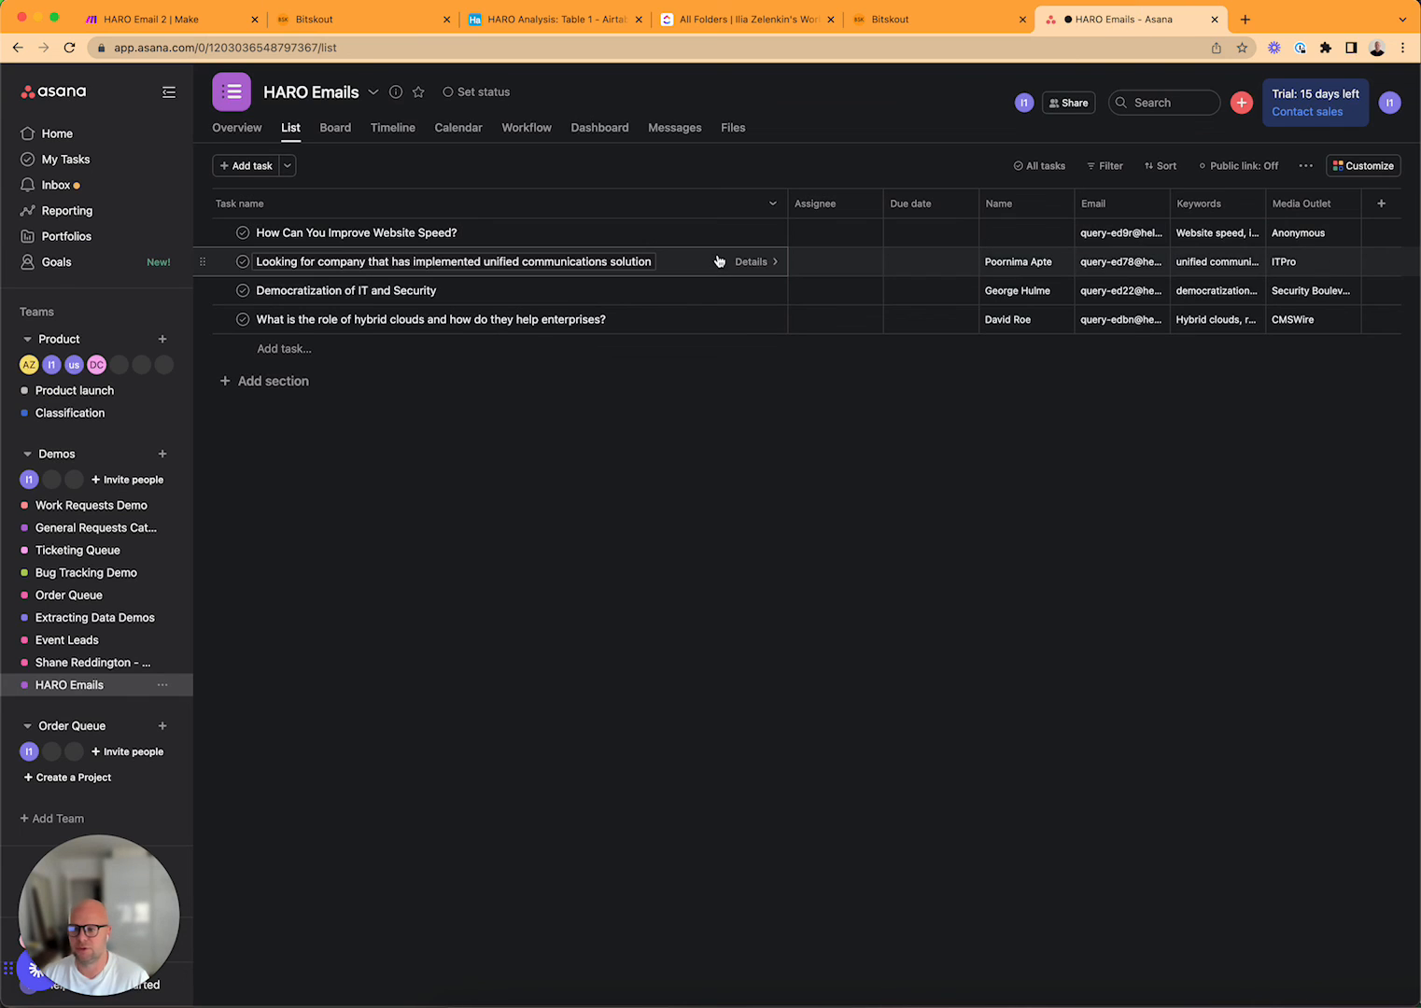